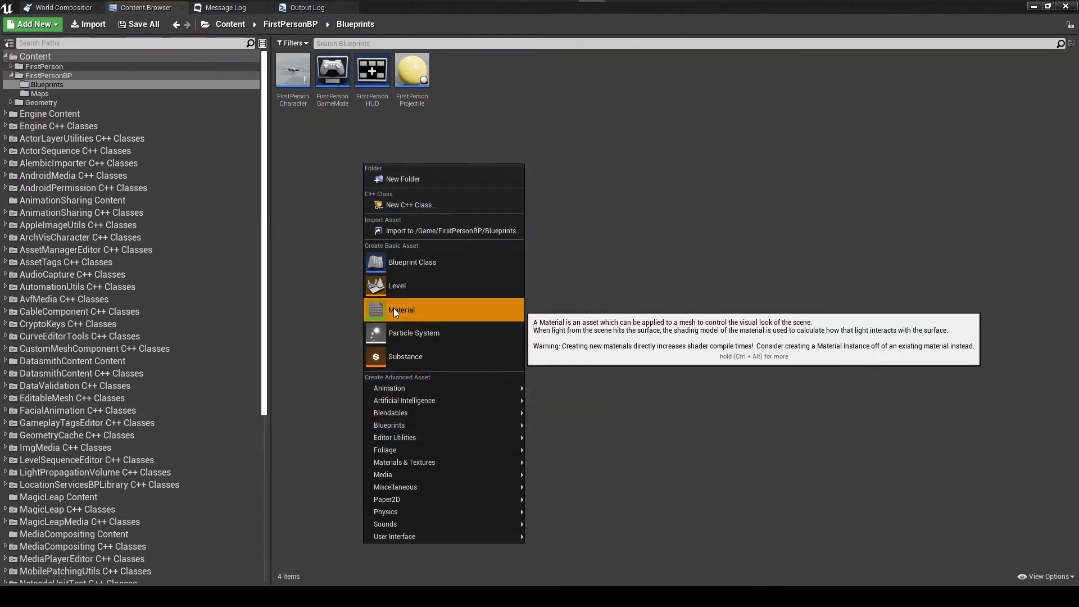
- Create a new material named Glowing in FirstPersonBP/Blueprints and open it in the material editor
click(395, 309)
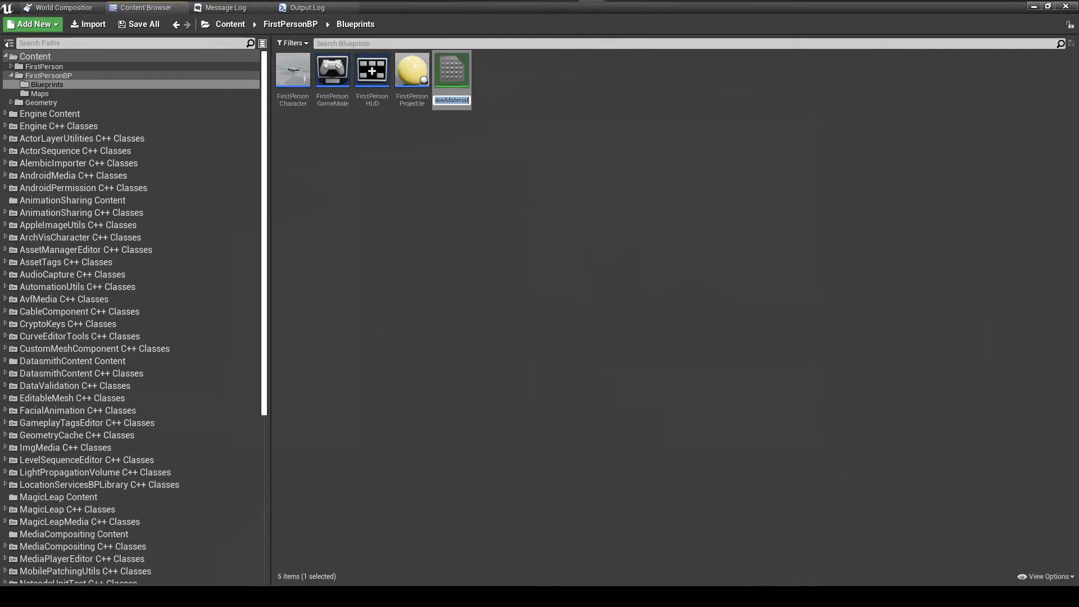
text(G)
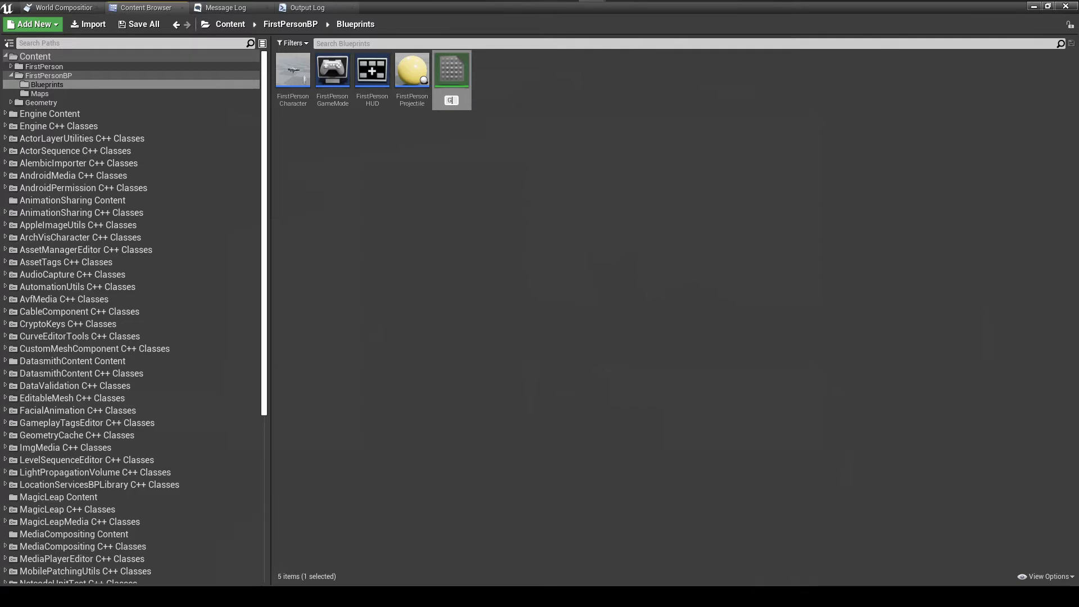
text(lowing)
key(Return)
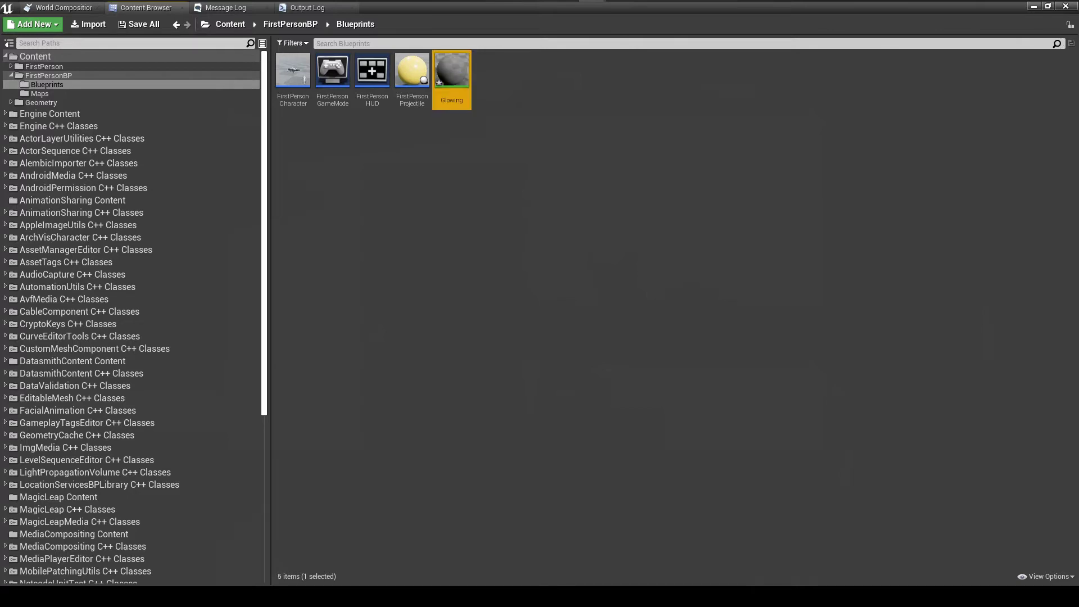
double_click(450, 82)
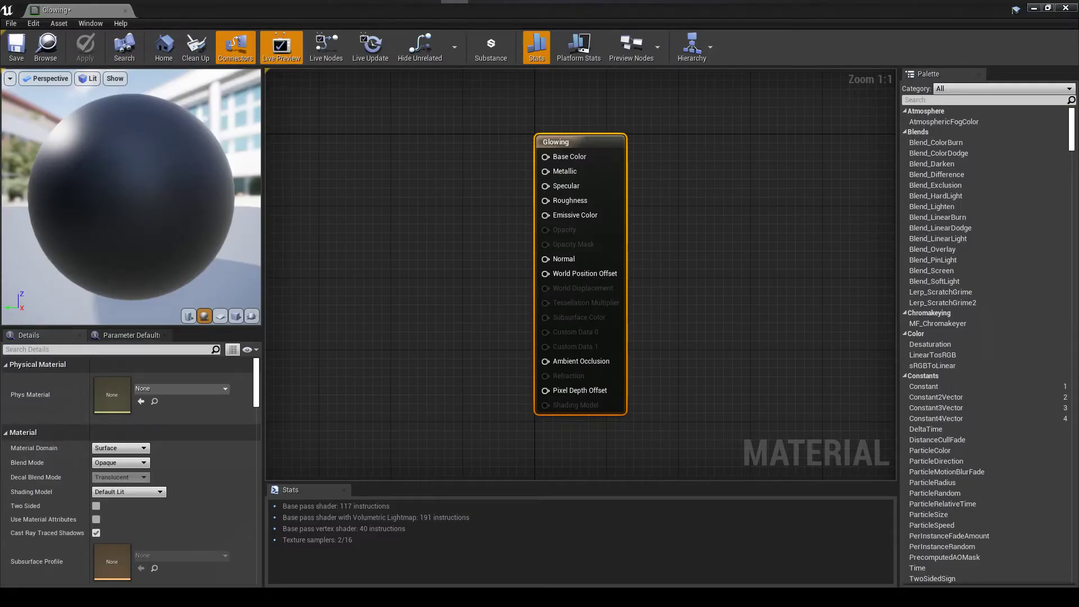
- Arrange the Glowing graph and add a Constant3Vector node from the Constants category
right_drag(514, 265, 690, 270)
drag(769, 160, 796, 161)
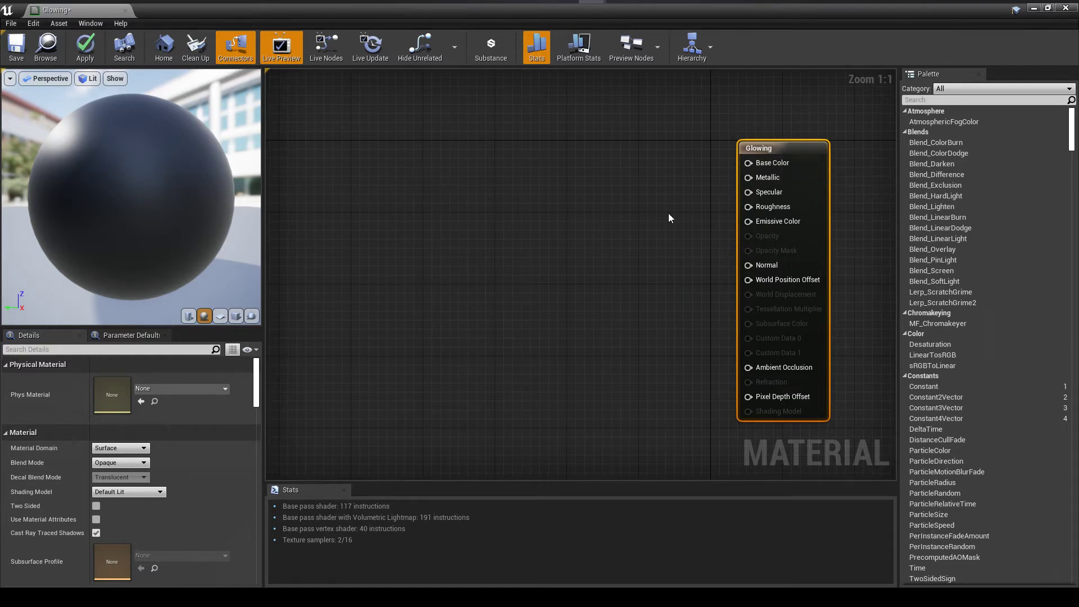
drag(775, 164, 494, 186)
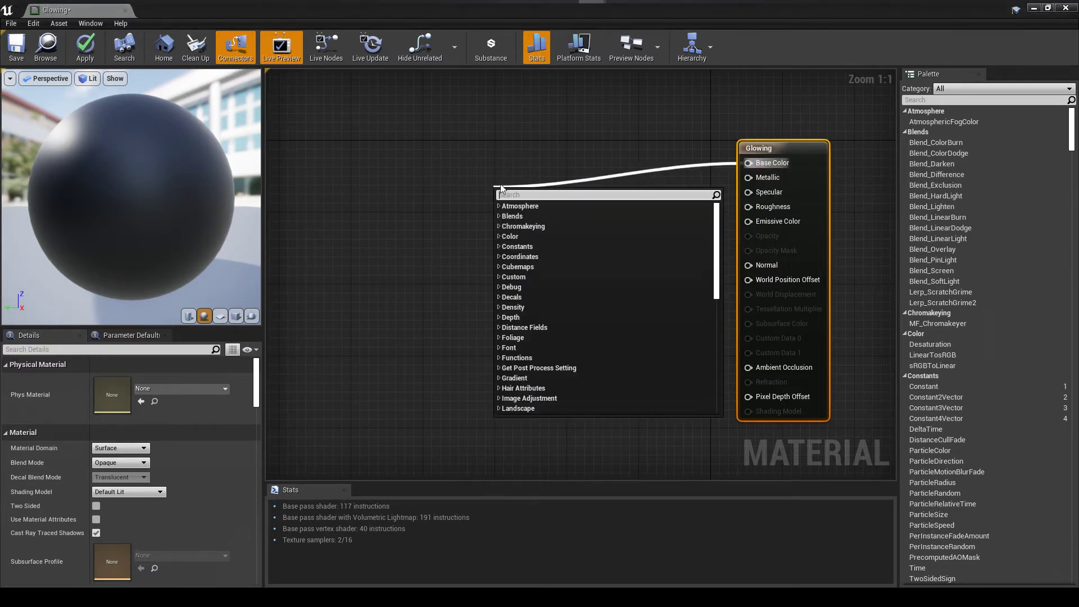
click(440, 214)
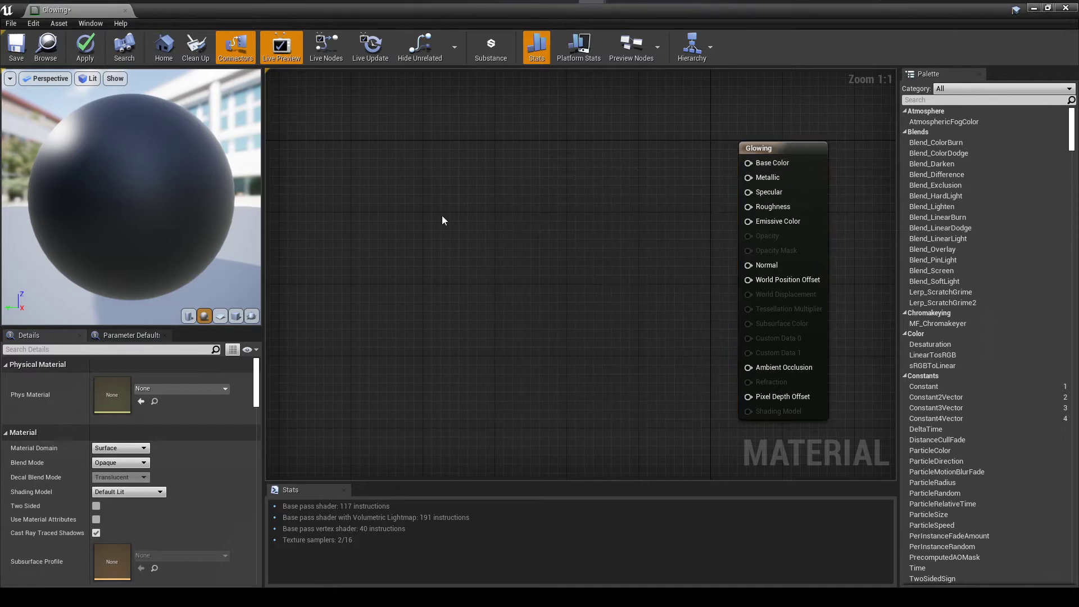
right_click(428, 219)
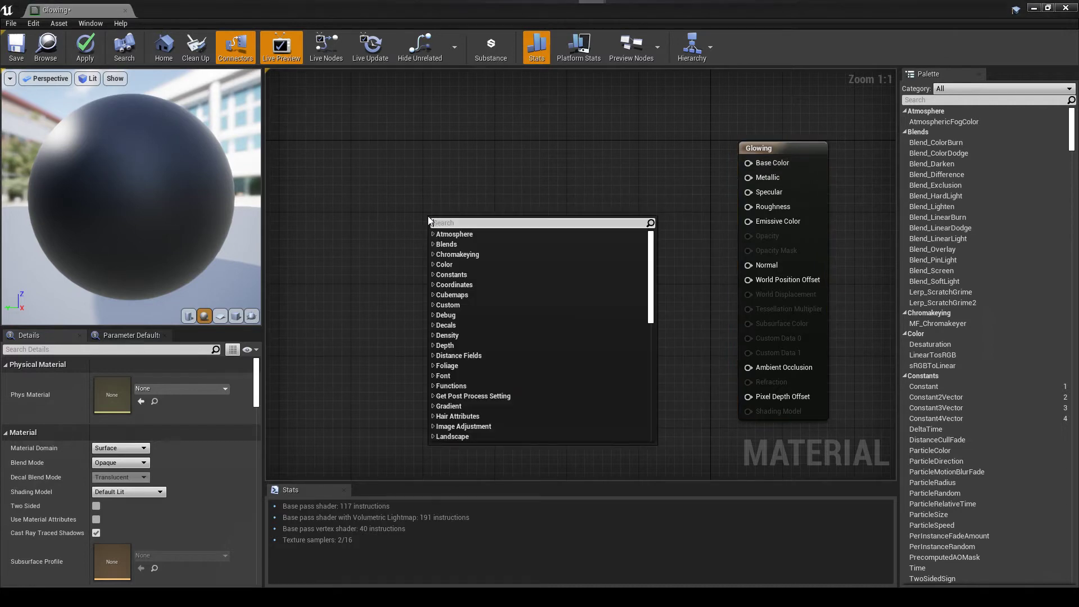
click(444, 275)
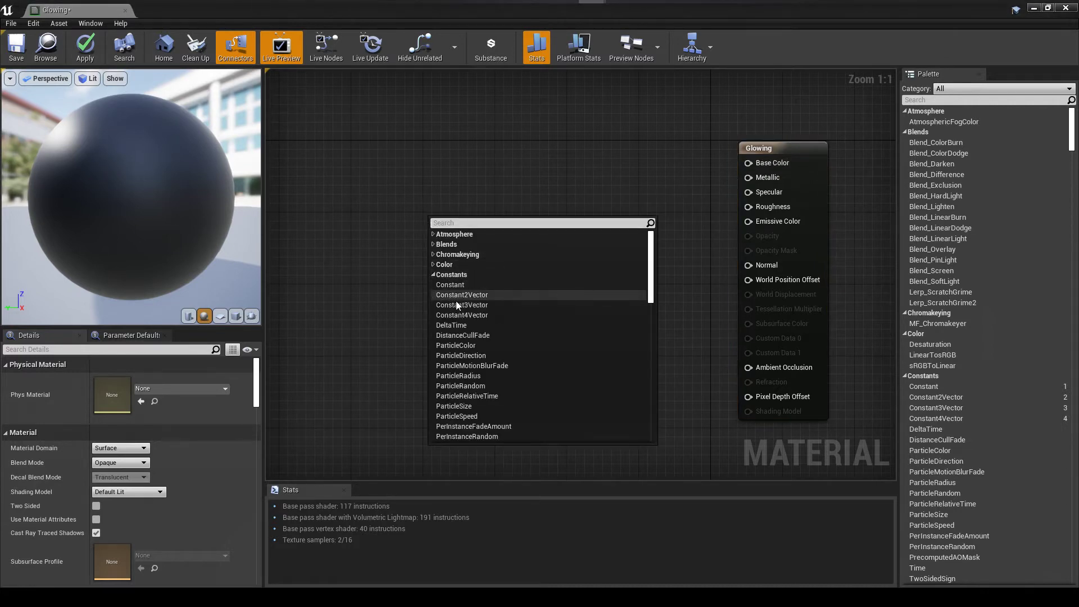
click(457, 305)
drag(443, 242, 401, 198)
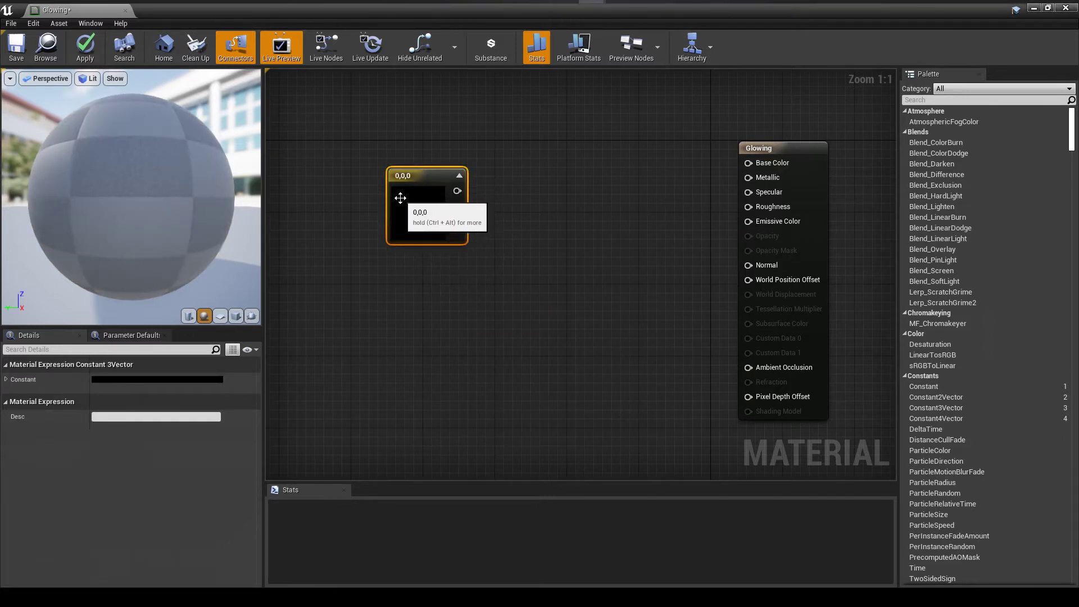
- Set the Constant3Vector colour to pure red (1,0,0)
click(149, 379)
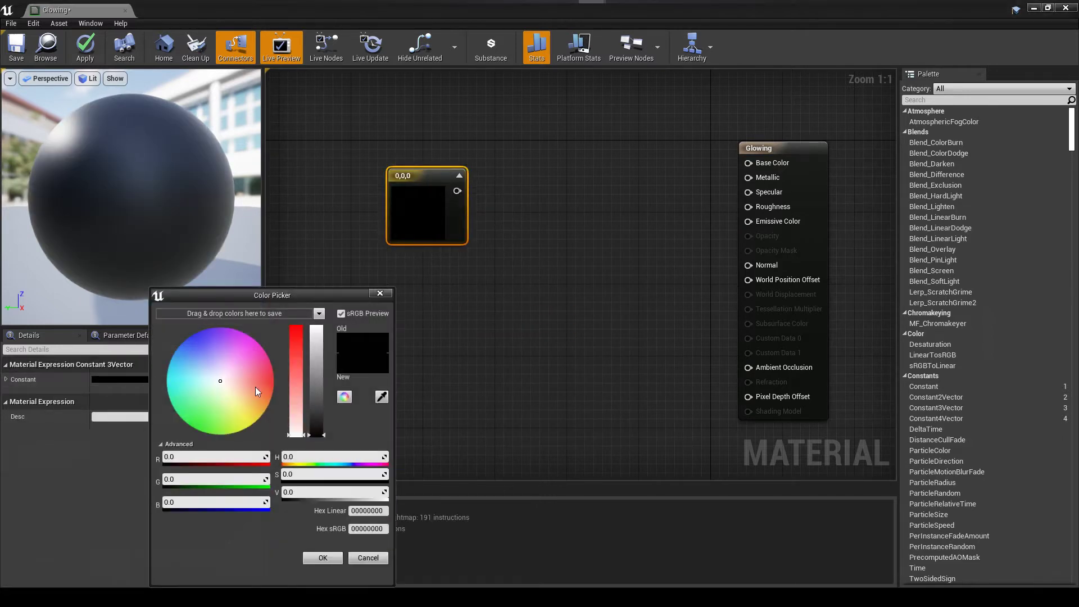
click(296, 332)
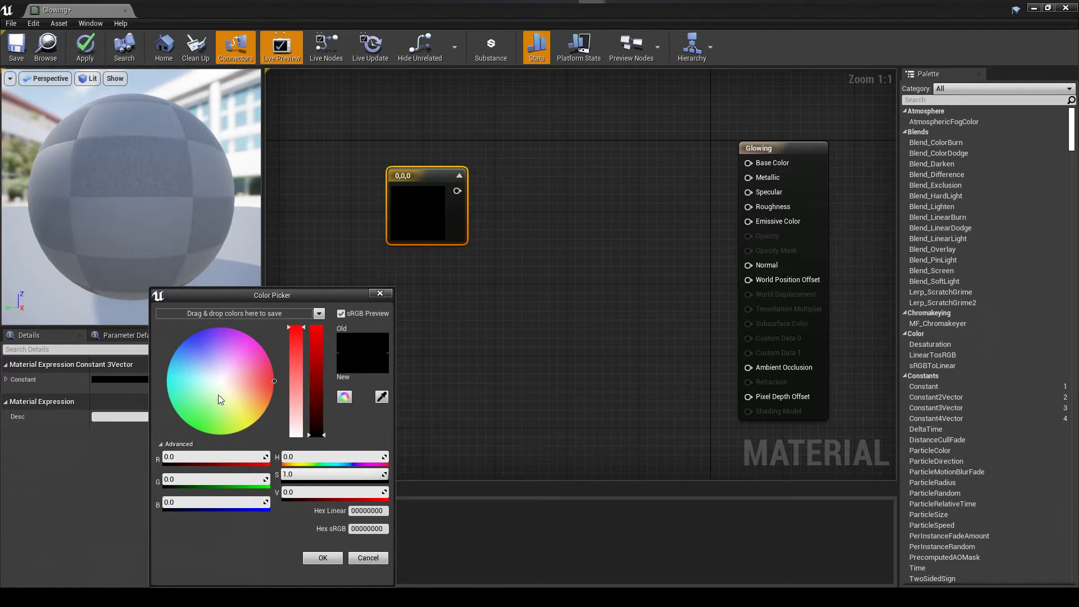
drag(315, 342, 323, 316)
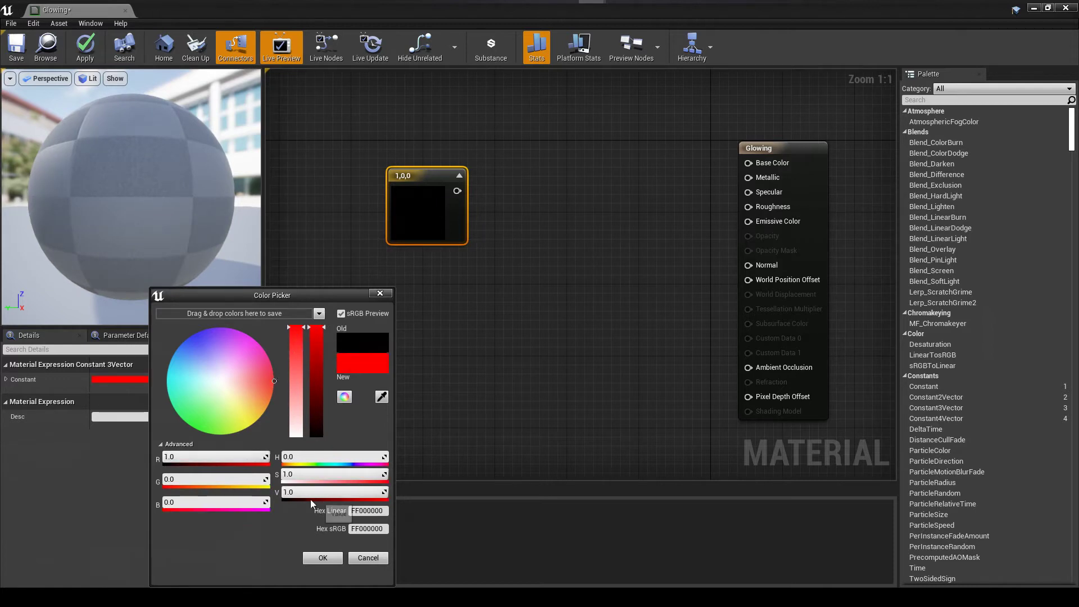
click(320, 558)
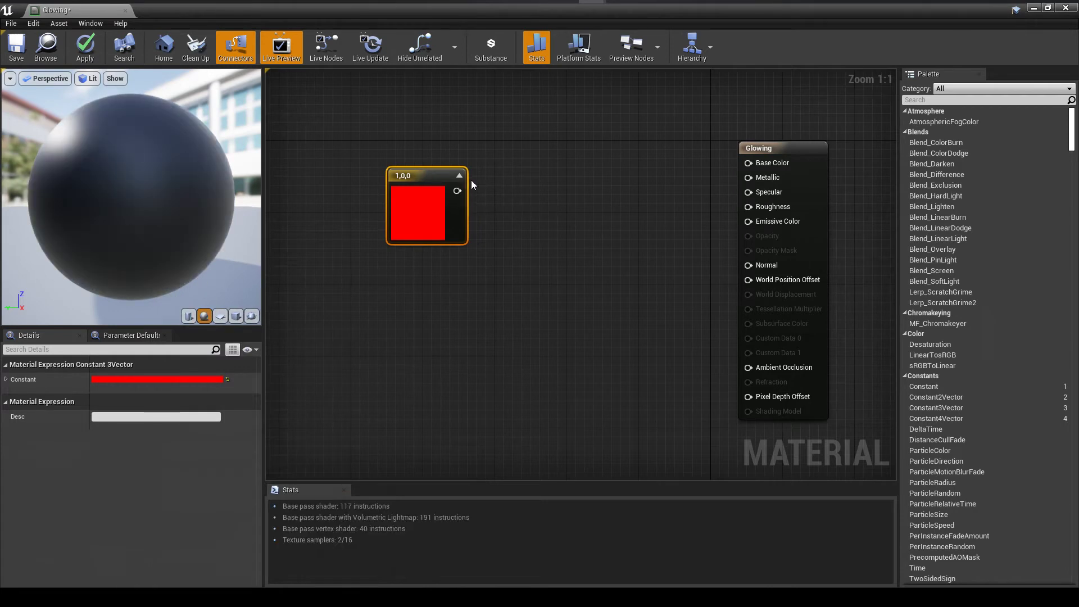
- Add a Sine node to the material graph by searching 'sin'
right_click(427, 279)
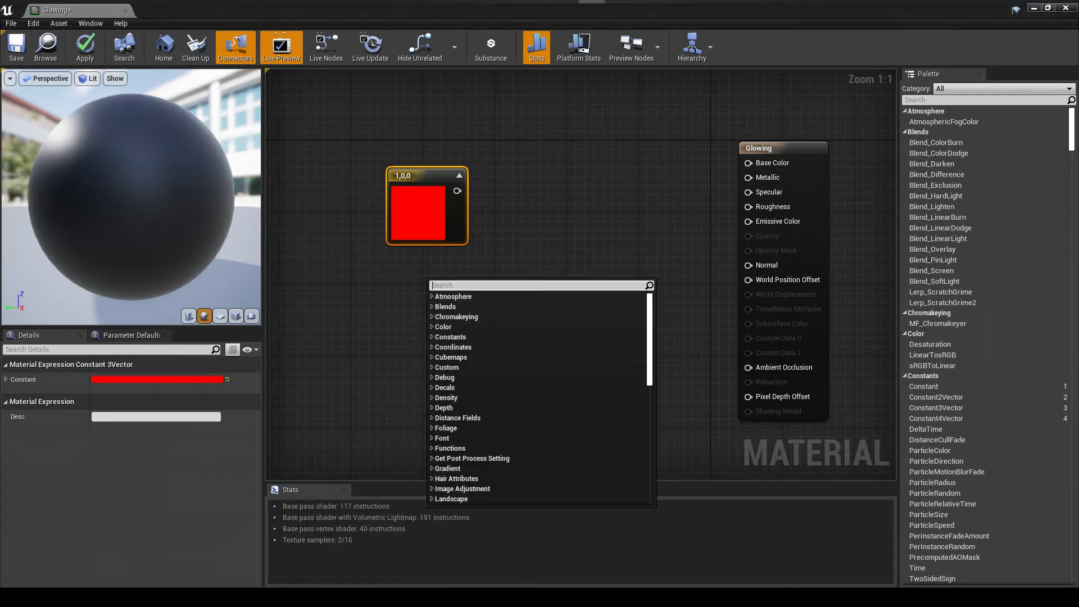
text(sin)
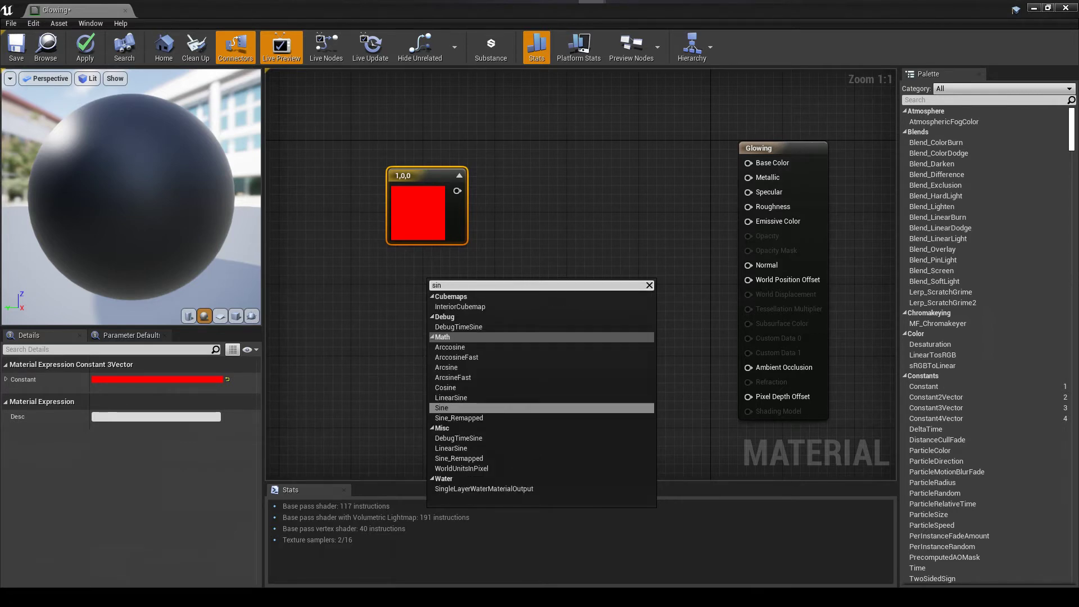
click(448, 409)
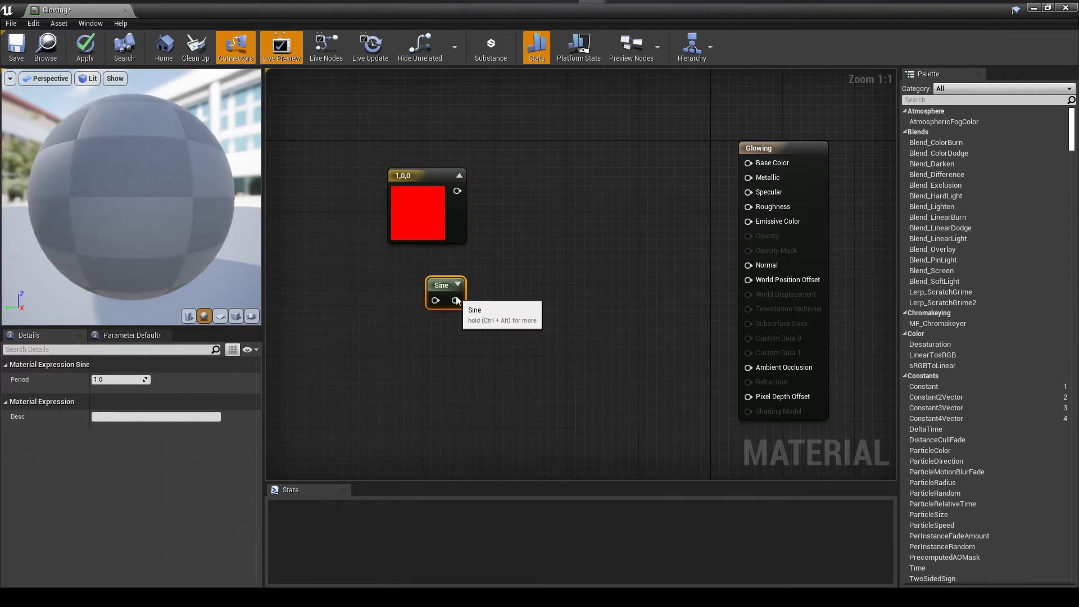
drag(427, 305, 390, 329)
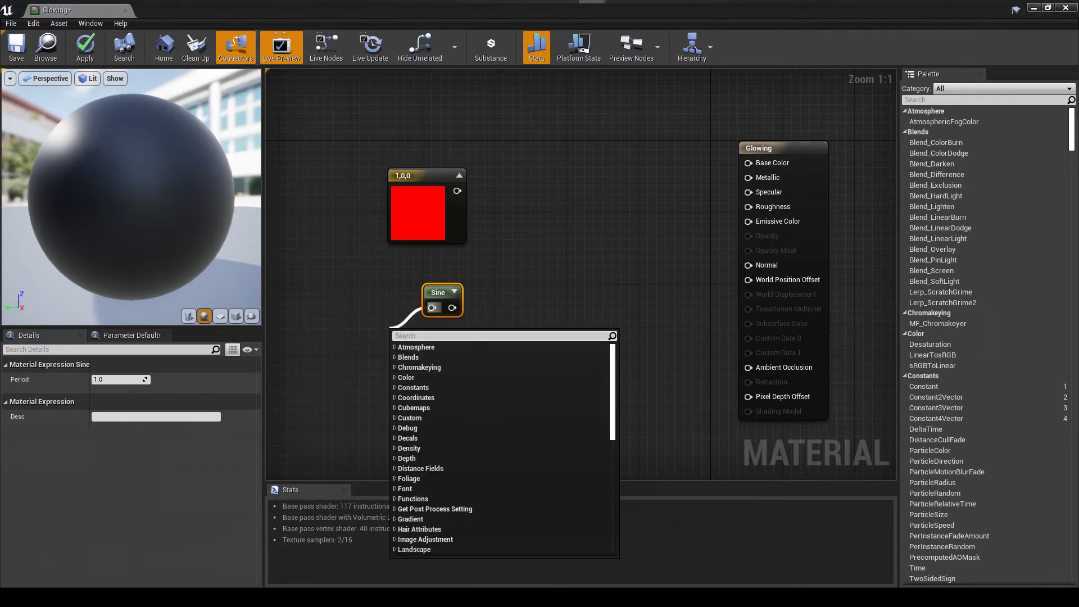
- Add a Time node wired into the Sine input and tidy the node layout
text(time)
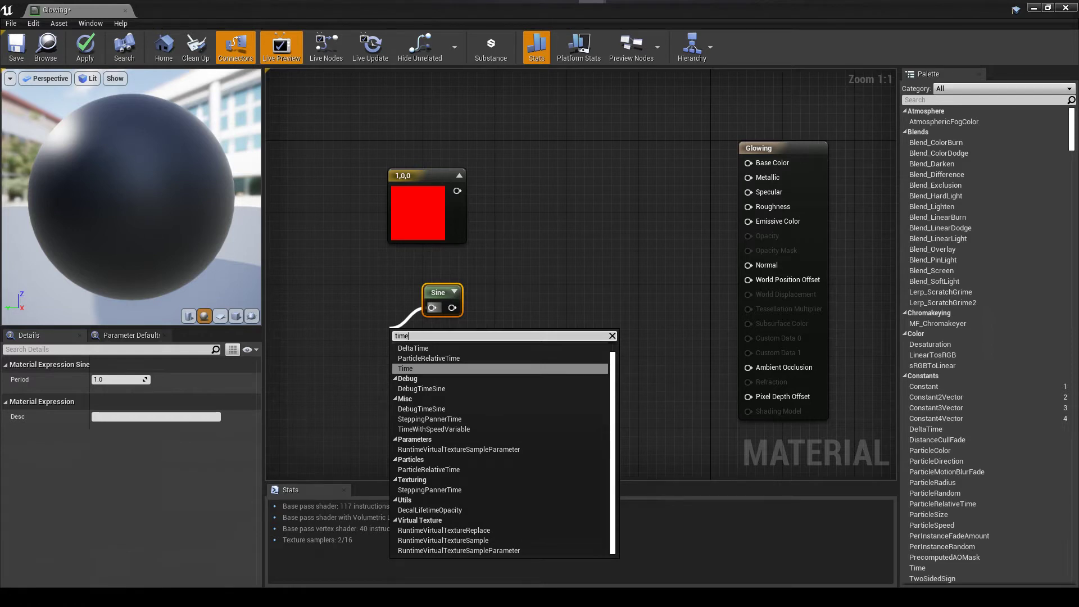
click(415, 368)
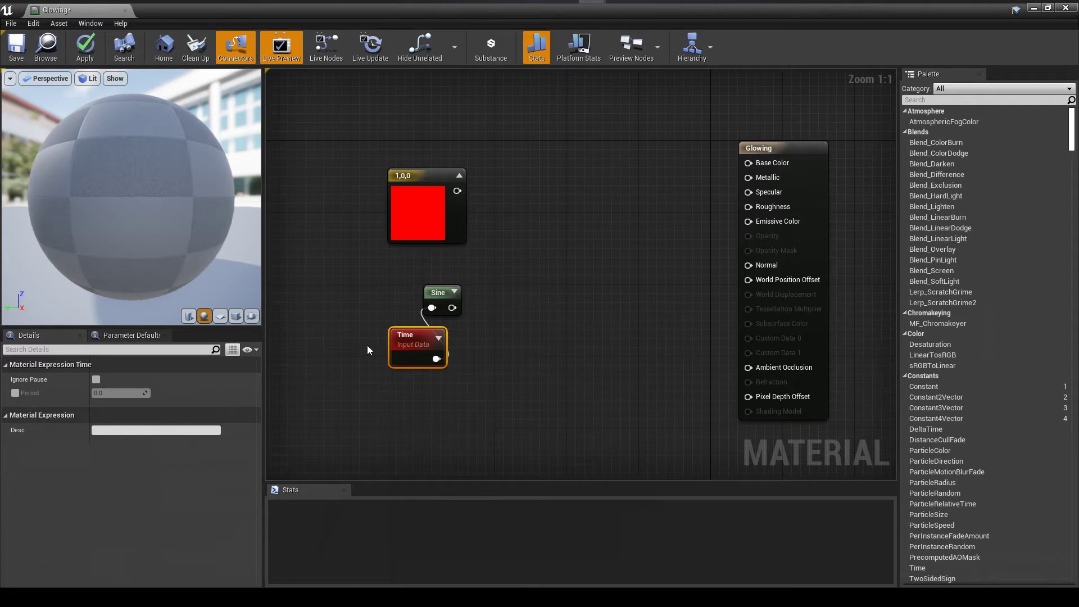
drag(416, 345, 350, 317)
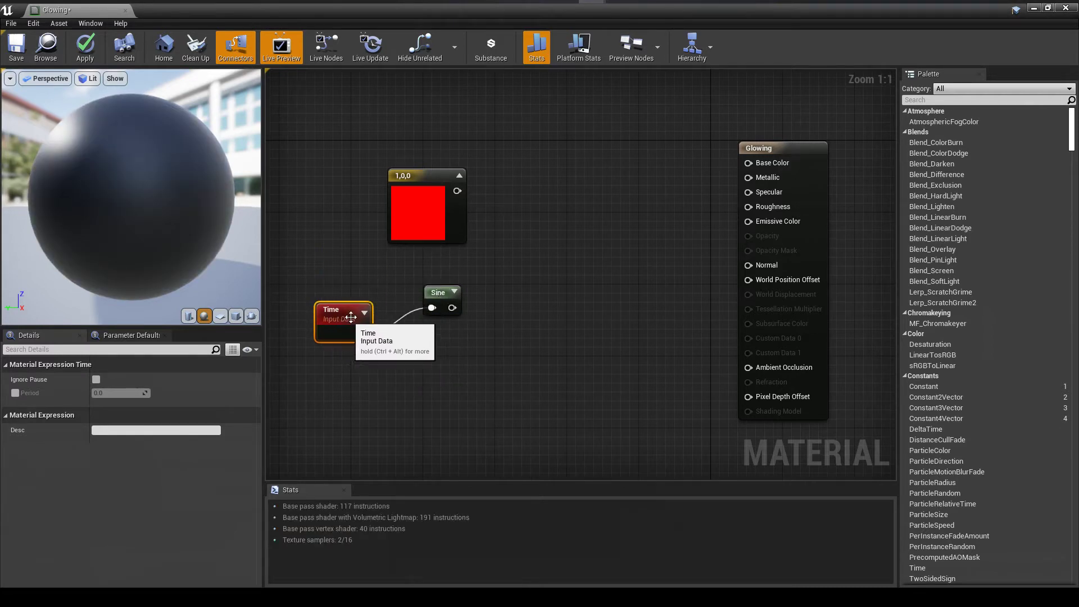
drag(420, 204, 517, 197)
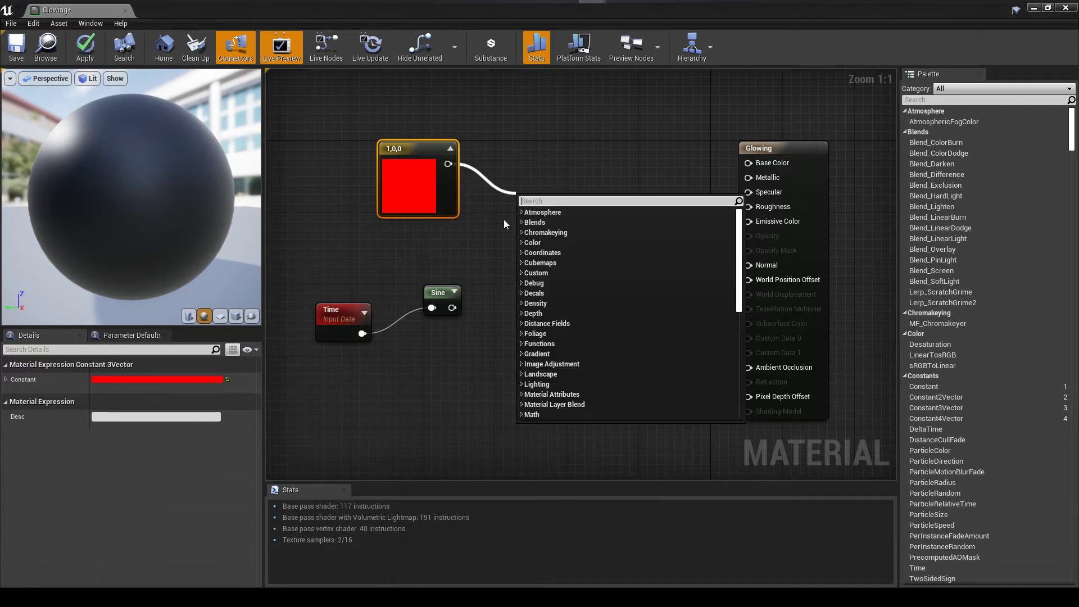
click(501, 238)
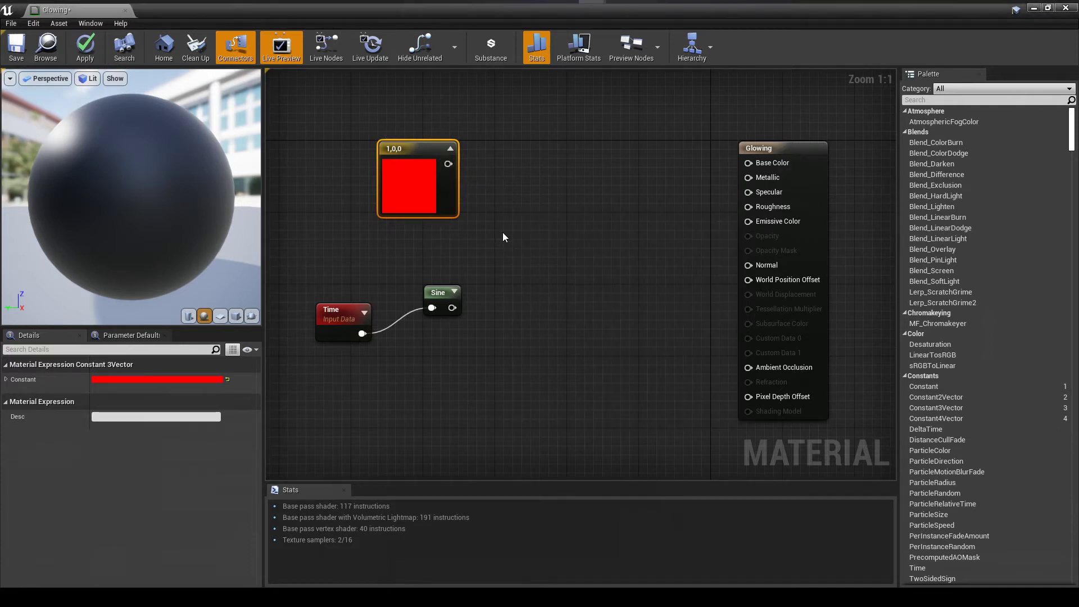
click(503, 233)
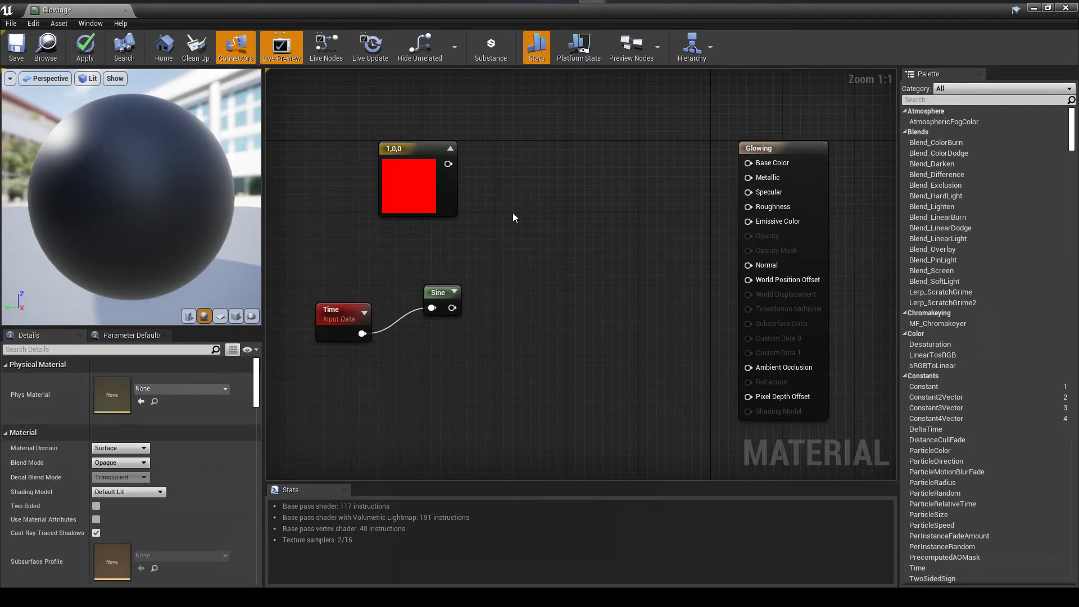
- Add a Multiply node taking red constant (A) and Sine (B), feeding Base Color
click(521, 232)
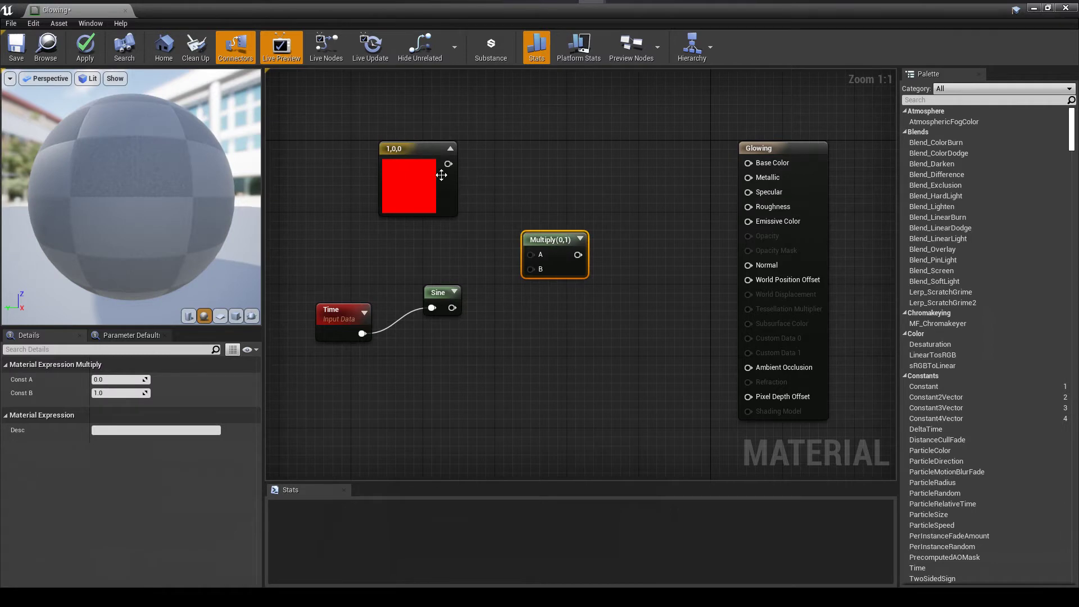
drag(448, 164, 753, 164)
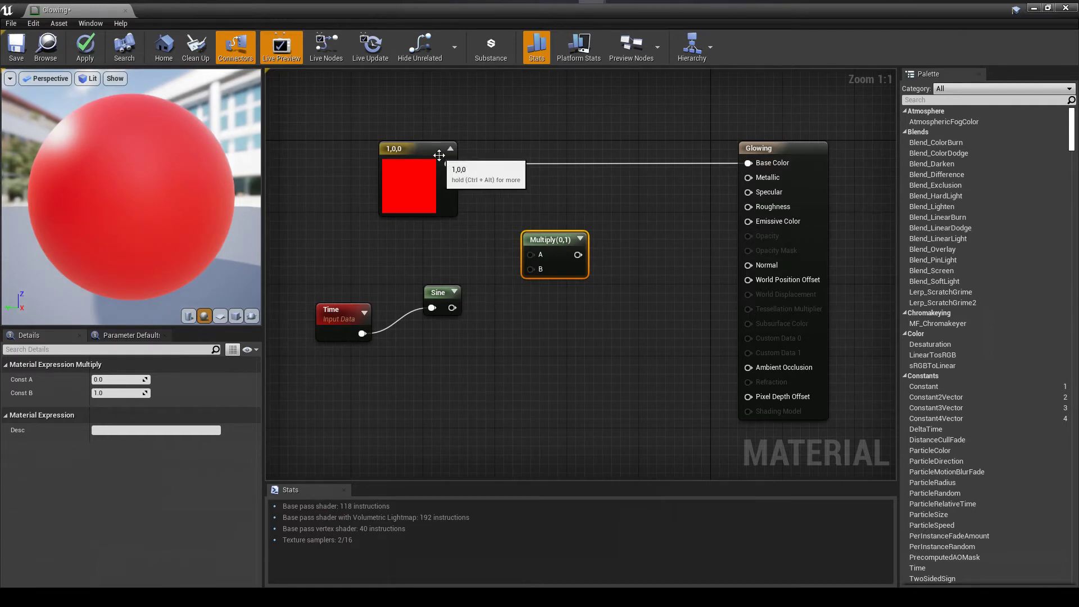
drag(448, 164, 531, 255)
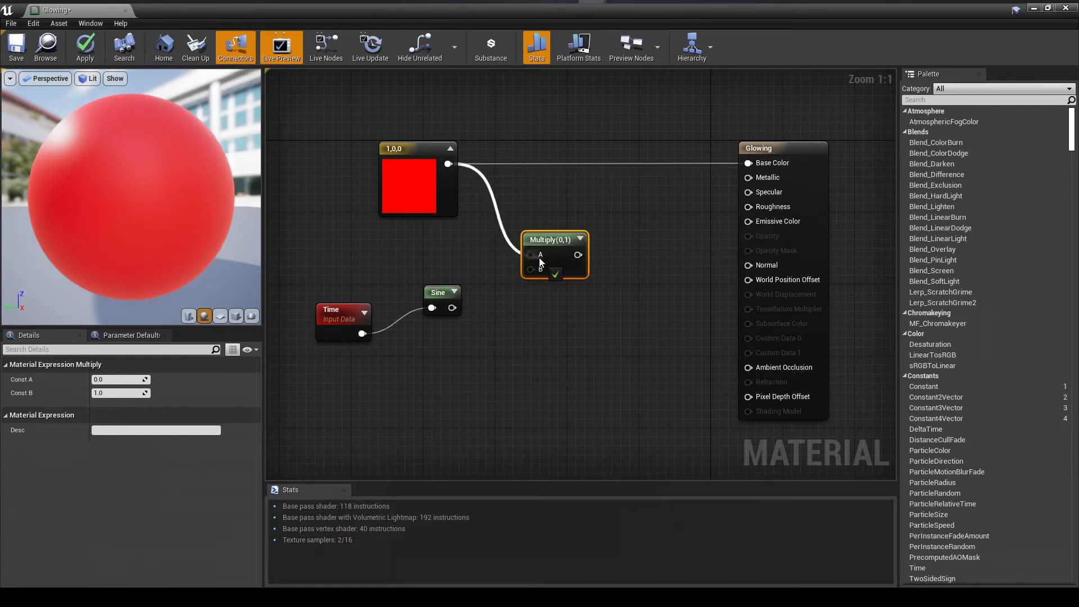
drag(450, 307, 773, 164)
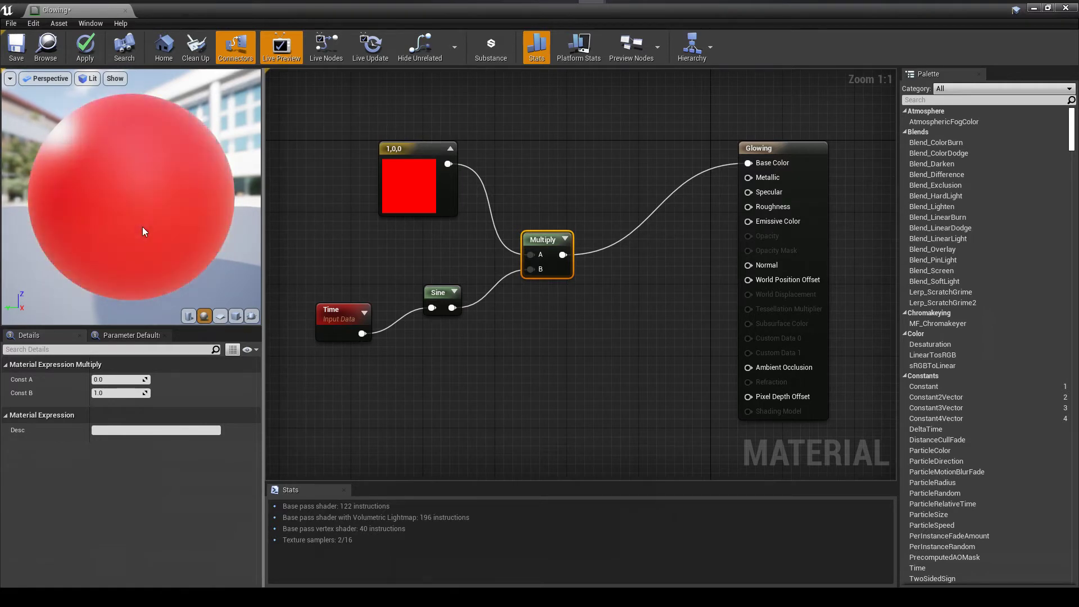
- Try Sine Period values of 2 and then 0.5
click(441, 299)
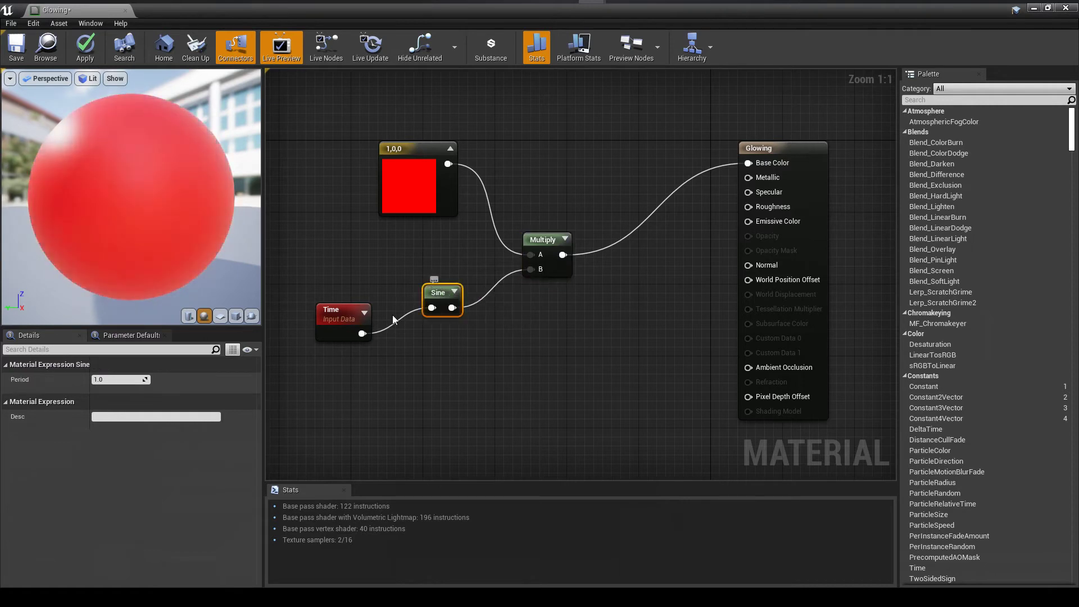
click(106, 380)
text(2)
key(Return)
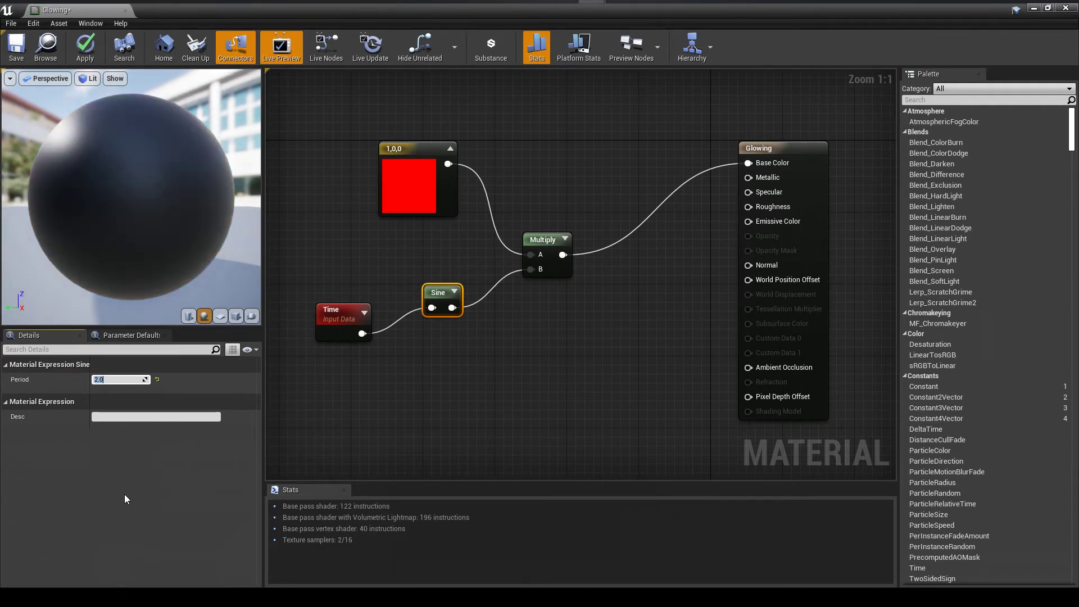
text(.5)
key(Return)
- Reset the Sine Period to its default 1.0 and apply the Glowing material
click(157, 380)
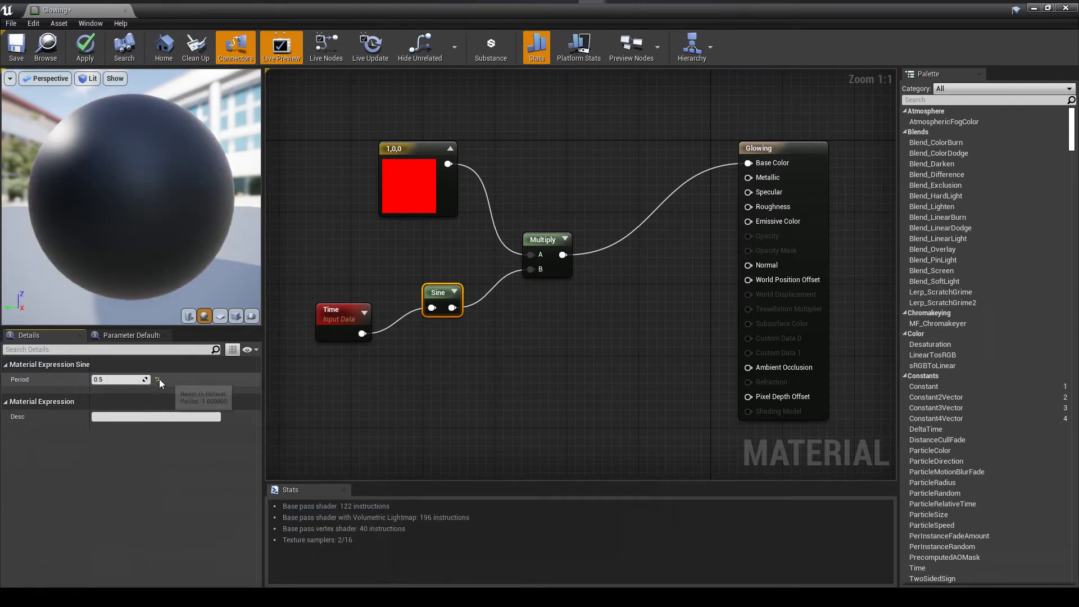
click(157, 380)
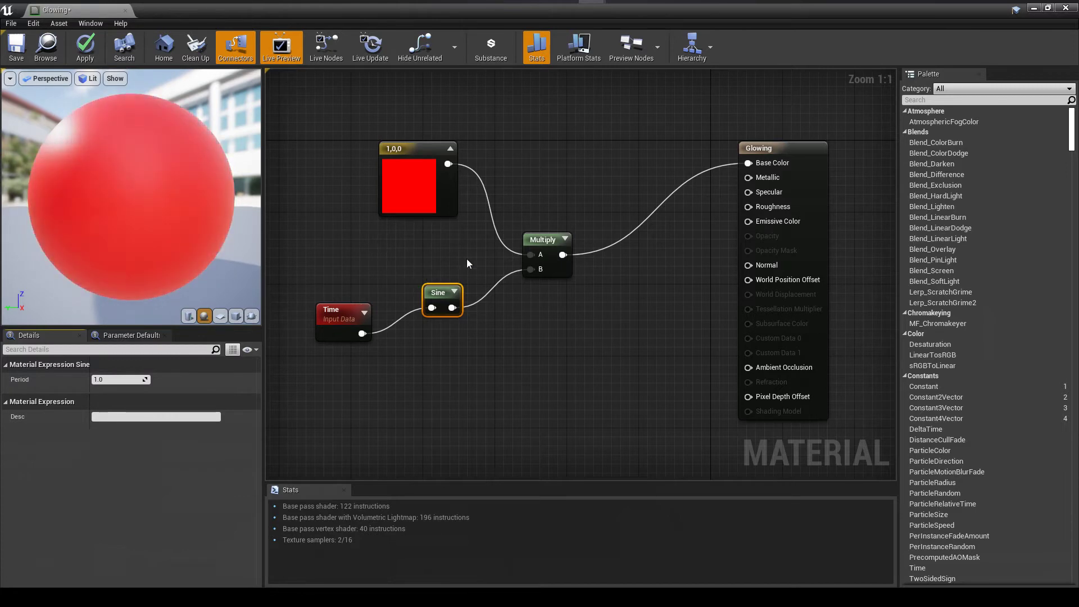
click(85, 46)
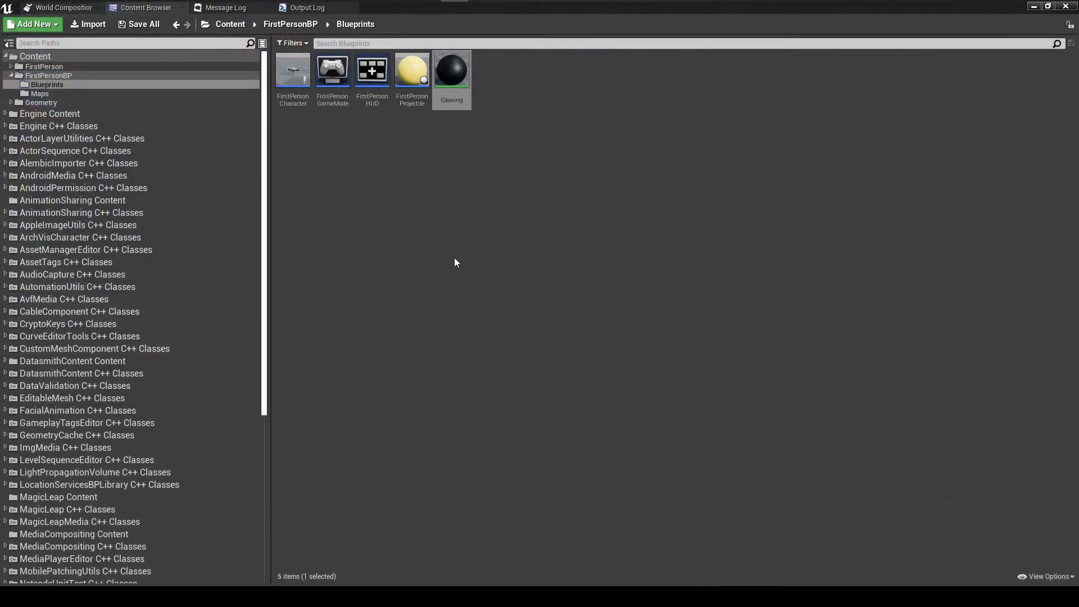
- Create a Blueprint Class based on Actor and name it Test
right_click(502, 146)
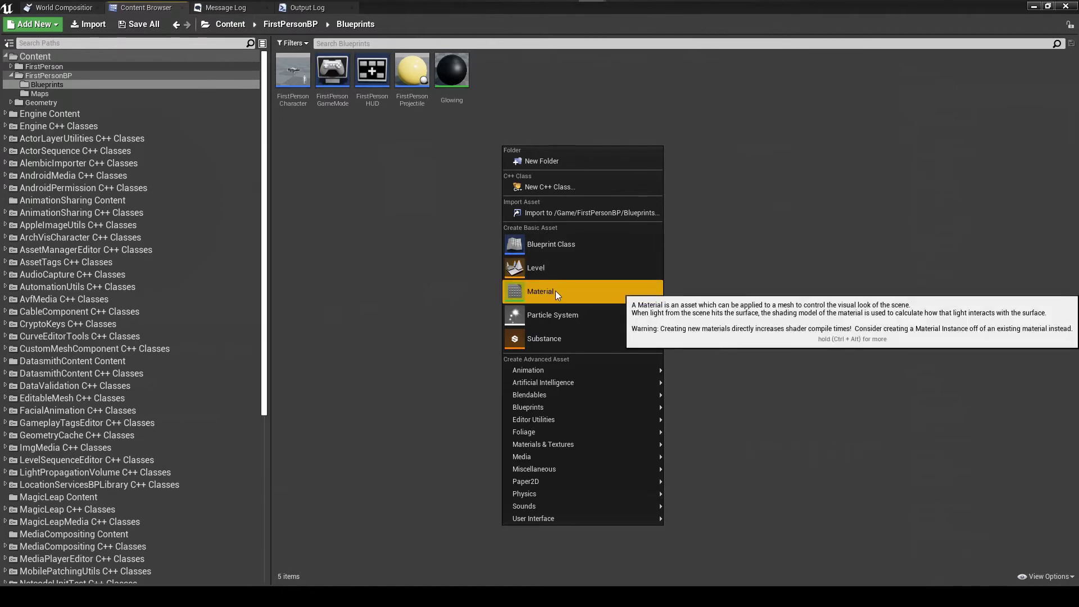
click(558, 244)
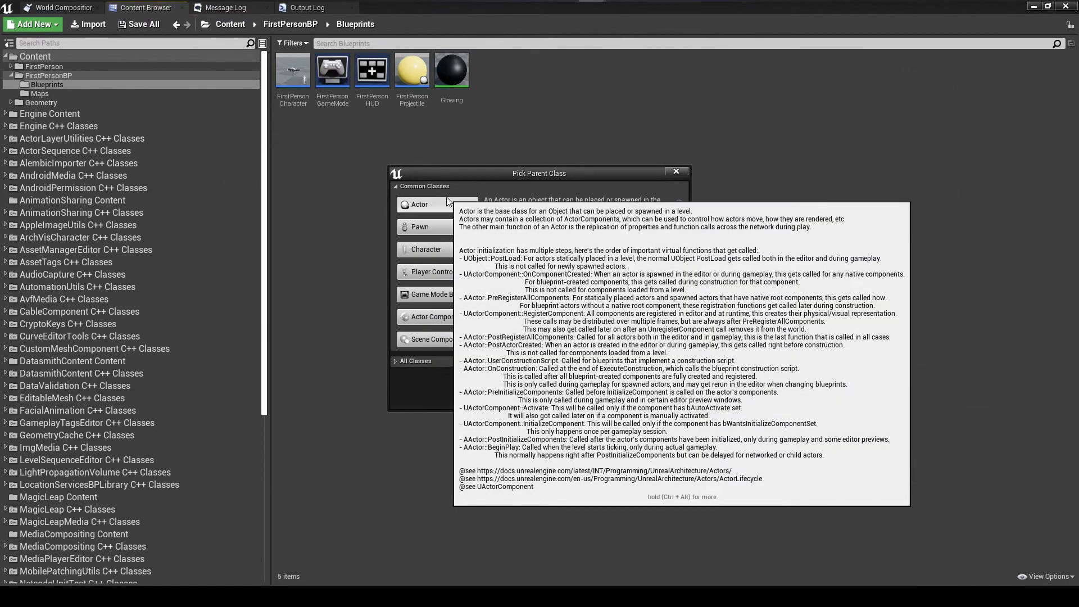
click(446, 203)
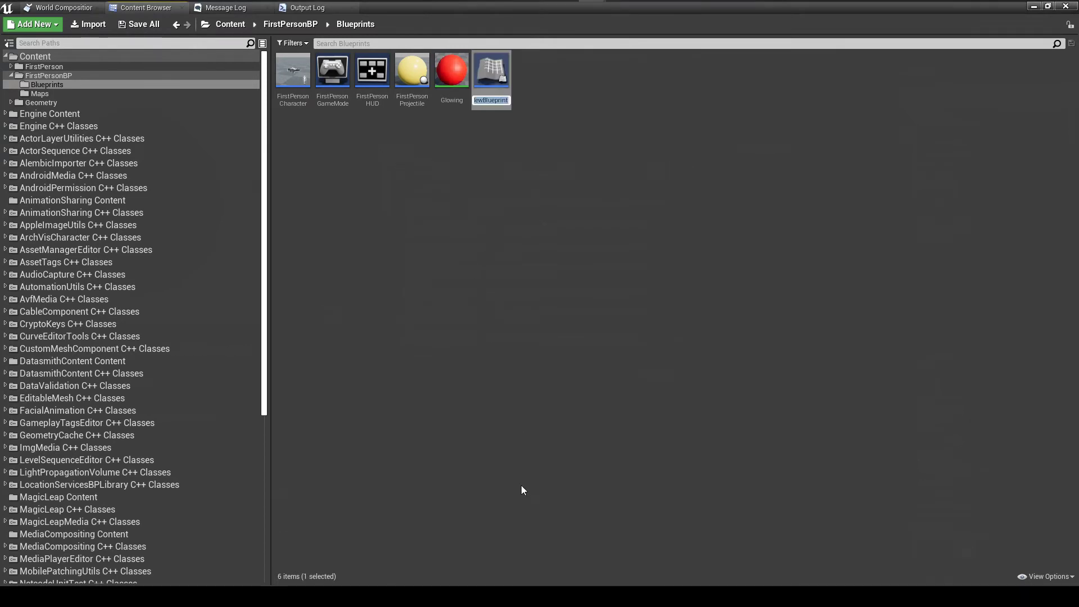
text(Test)
key(Return)
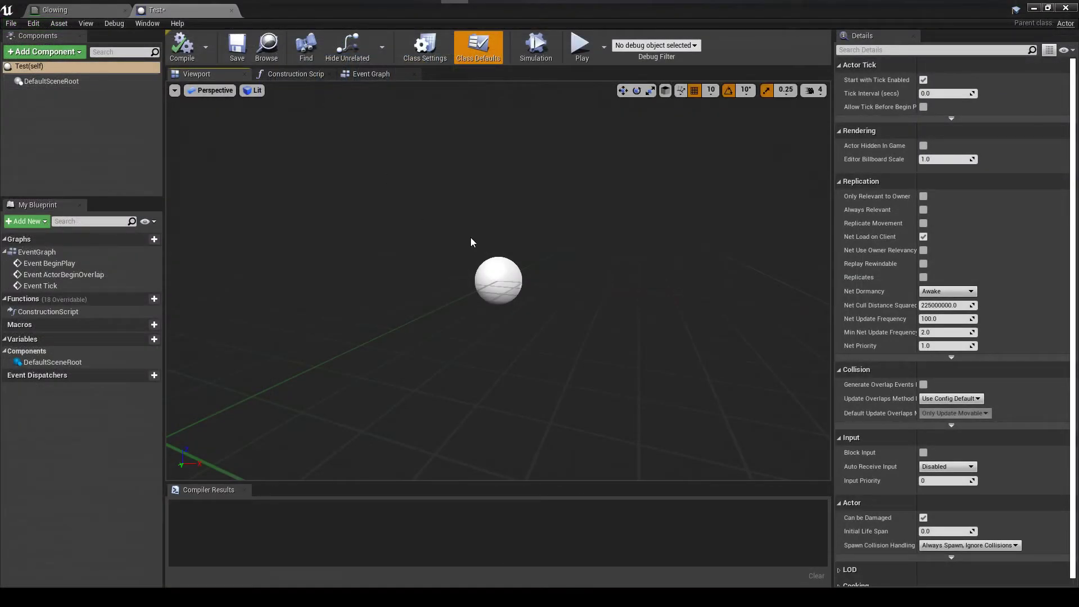
- Add a Static Mesh component to Test and make it the root instead of DefaultSceneRoot
click(65, 79)
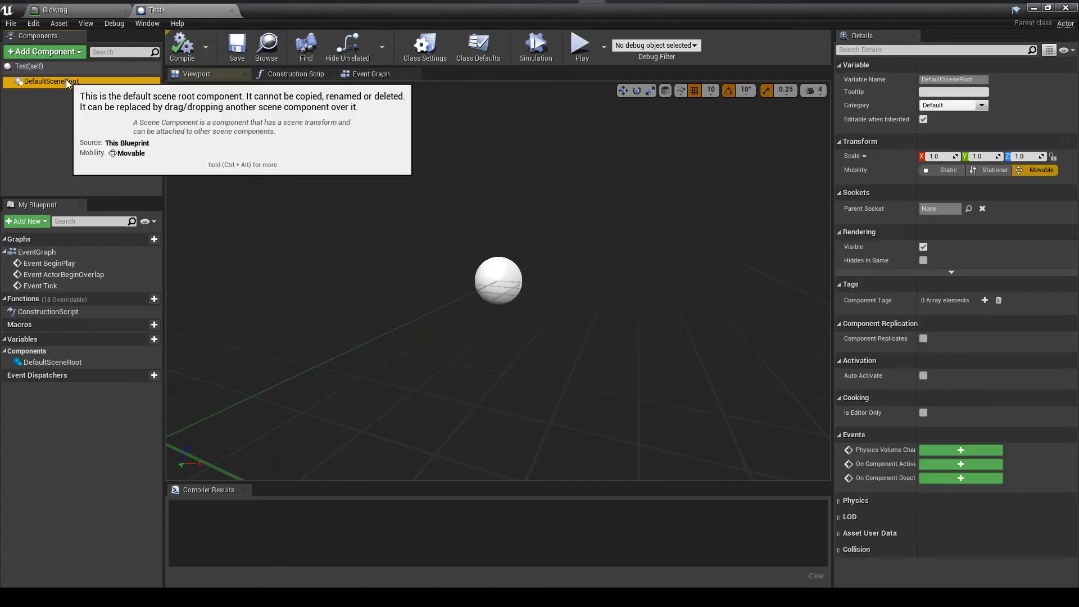
click(32, 53)
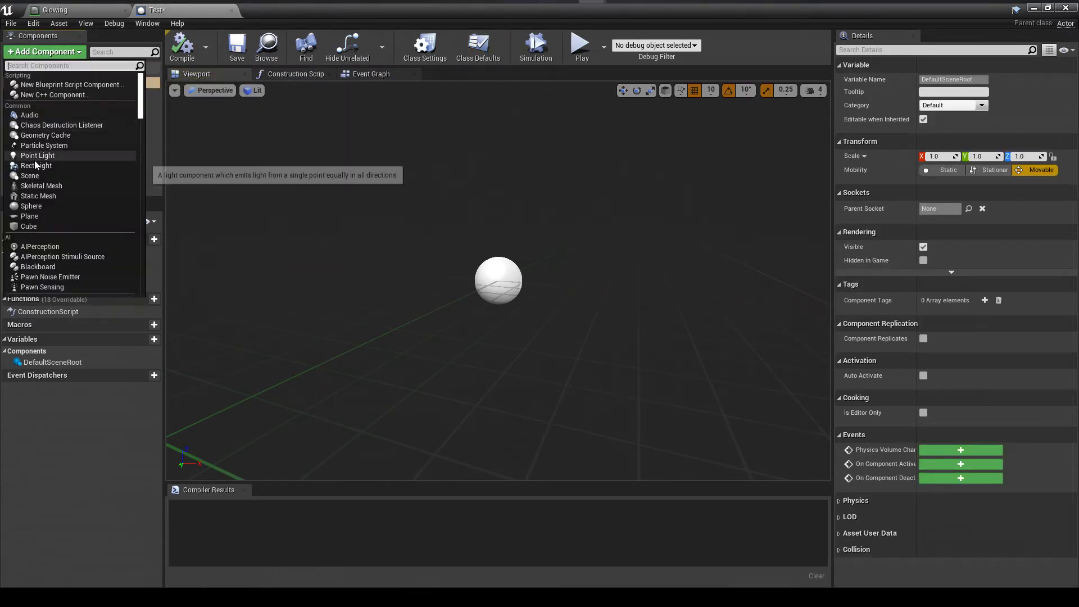
click(47, 197)
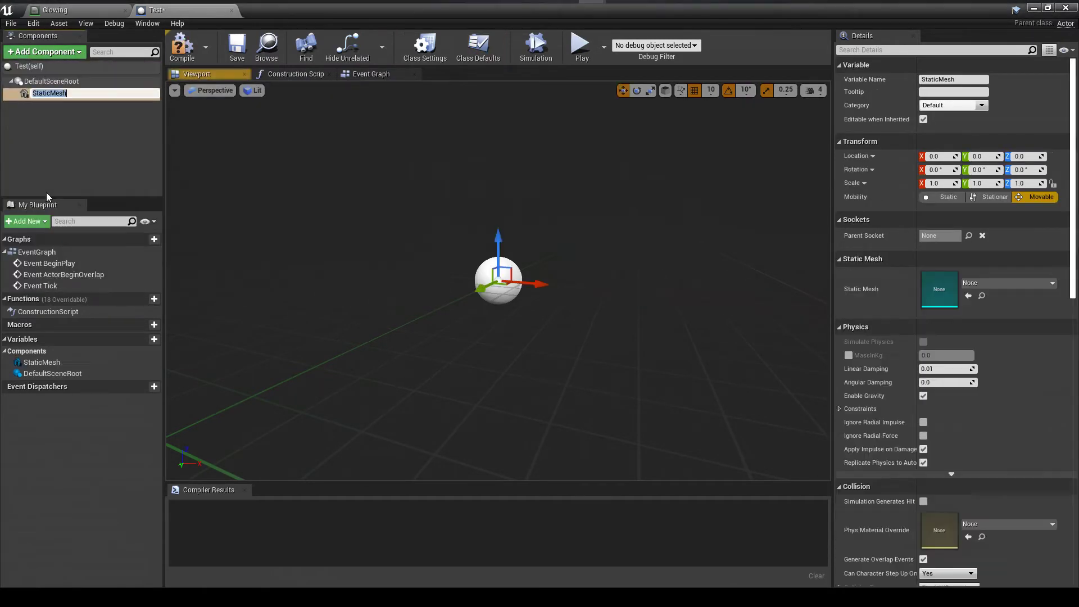
click(39, 122)
drag(40, 91, 54, 85)
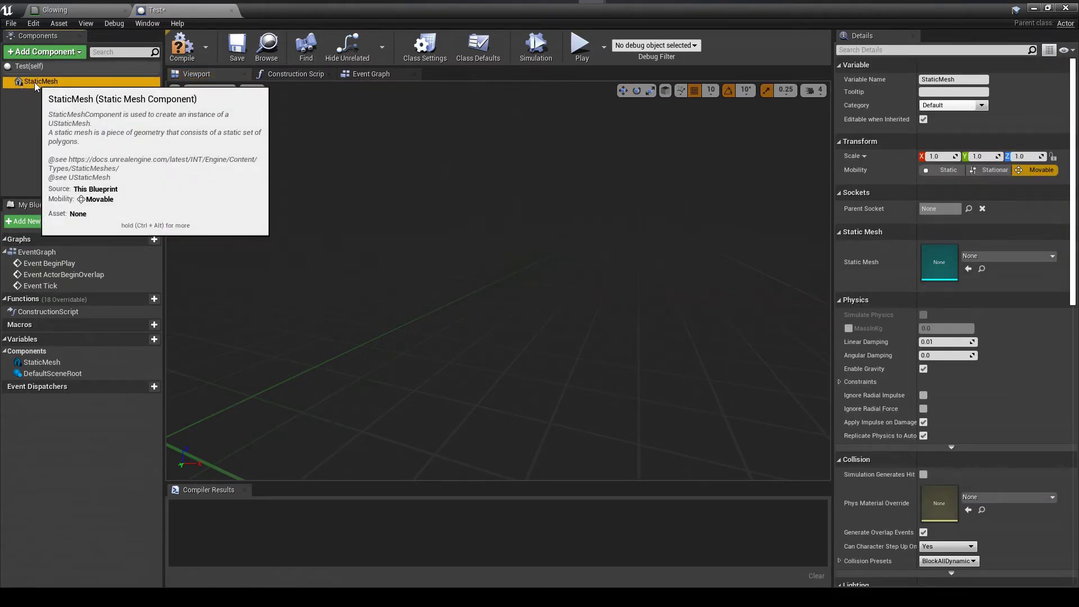
key(F2)
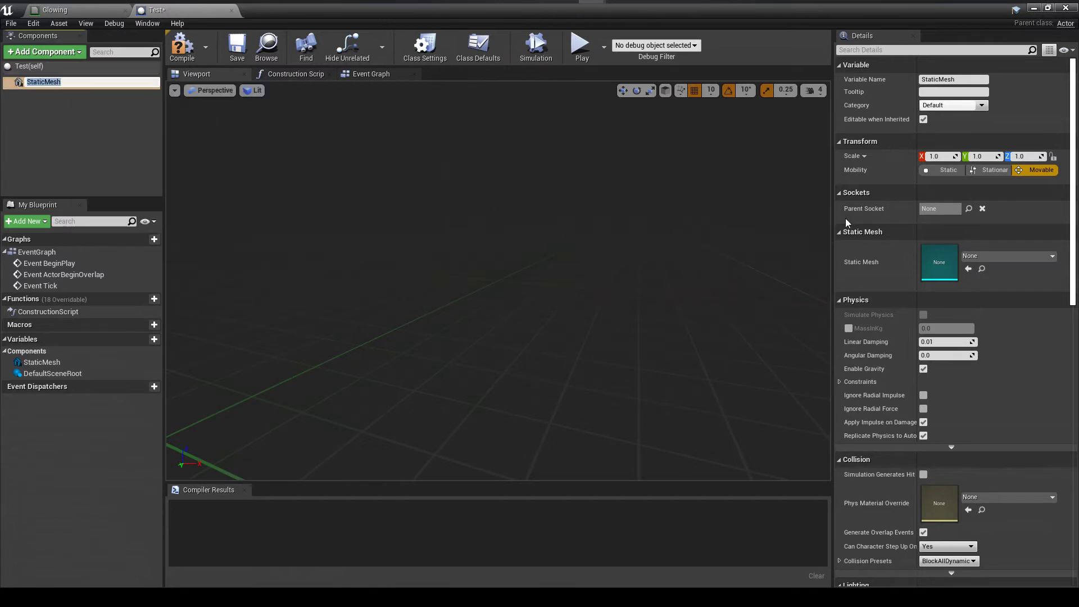
key(Return)
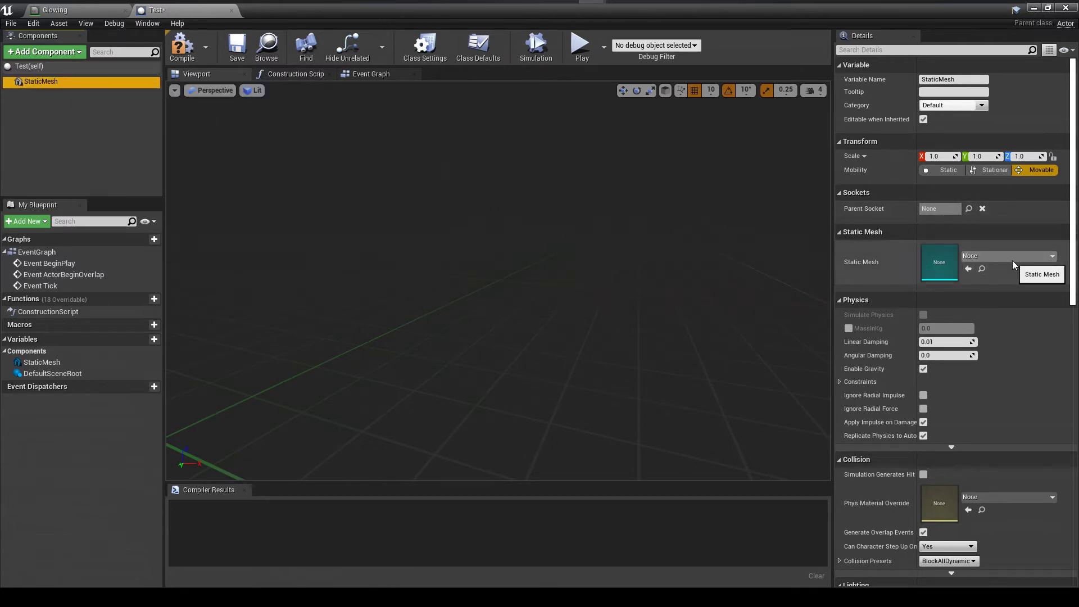
click(1006, 256)
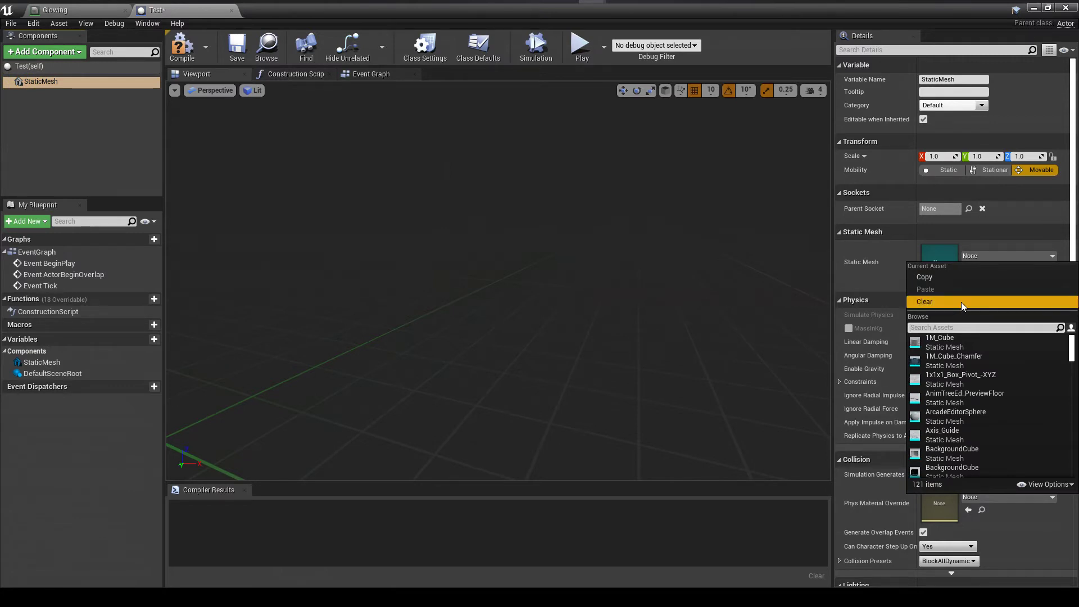
- Search 'sphere' and assign the Sphere mesh to the StaticMesh component
text(sph)
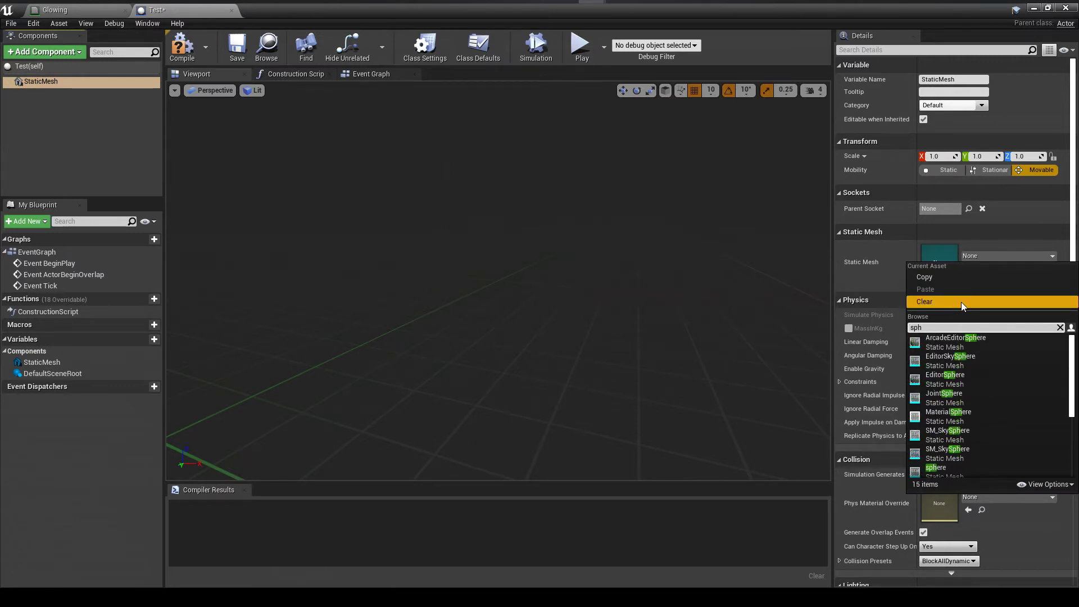
text(ere)
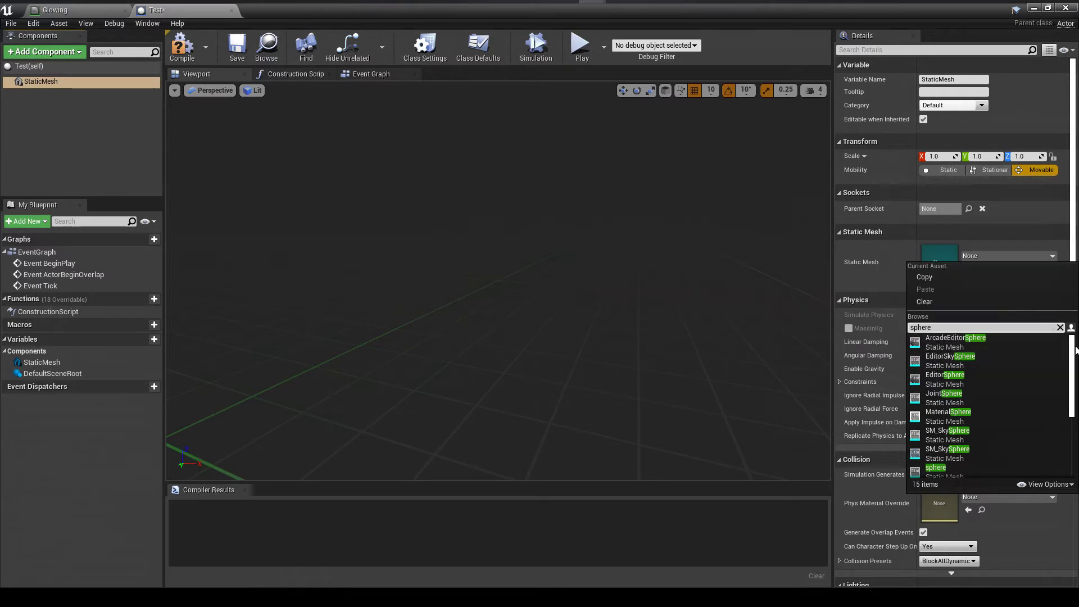
scroll(1063, 414, down, 5)
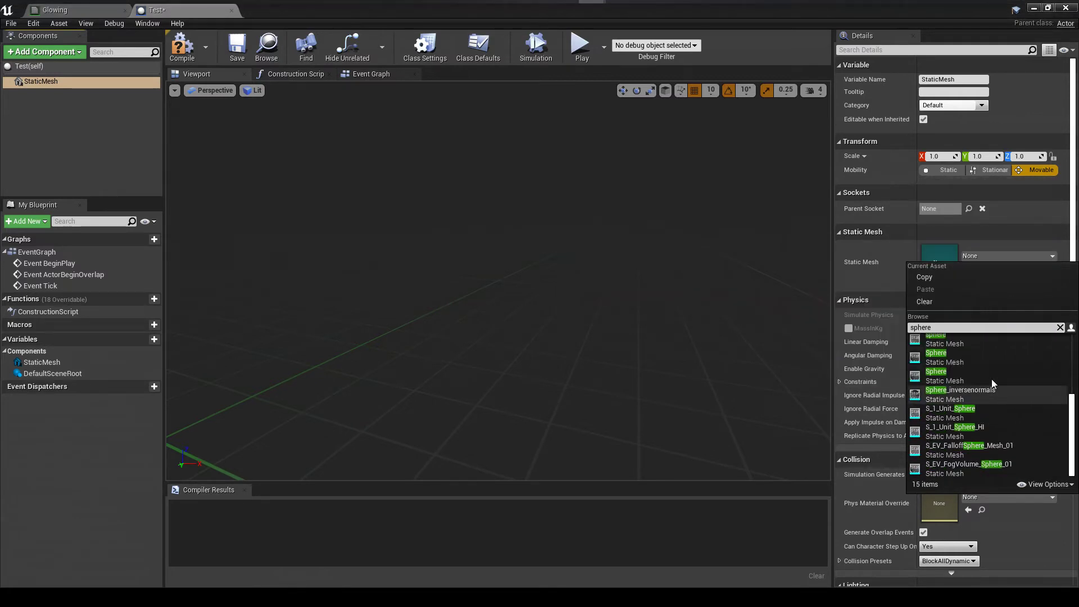
click(966, 378)
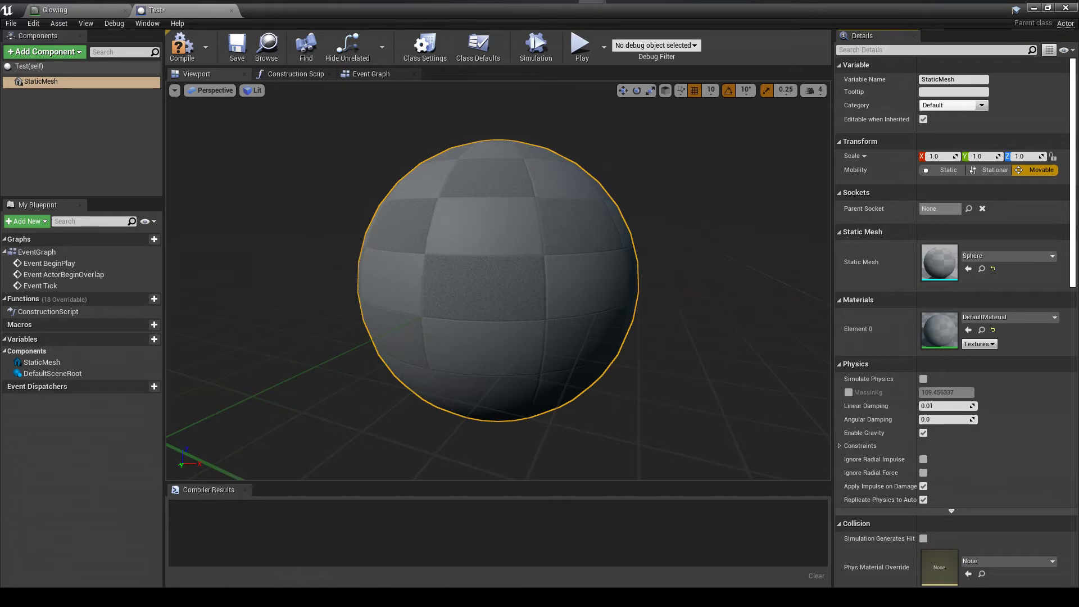
- Set the sphere's Element 0 material to Glowing, then compile and save Test
click(984, 319)
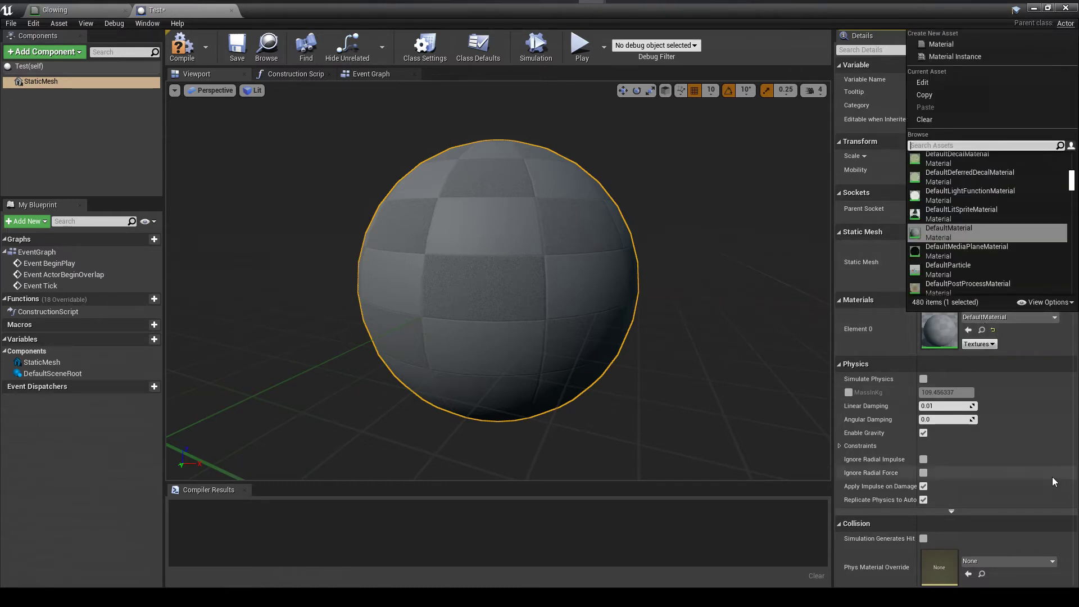
text(glow)
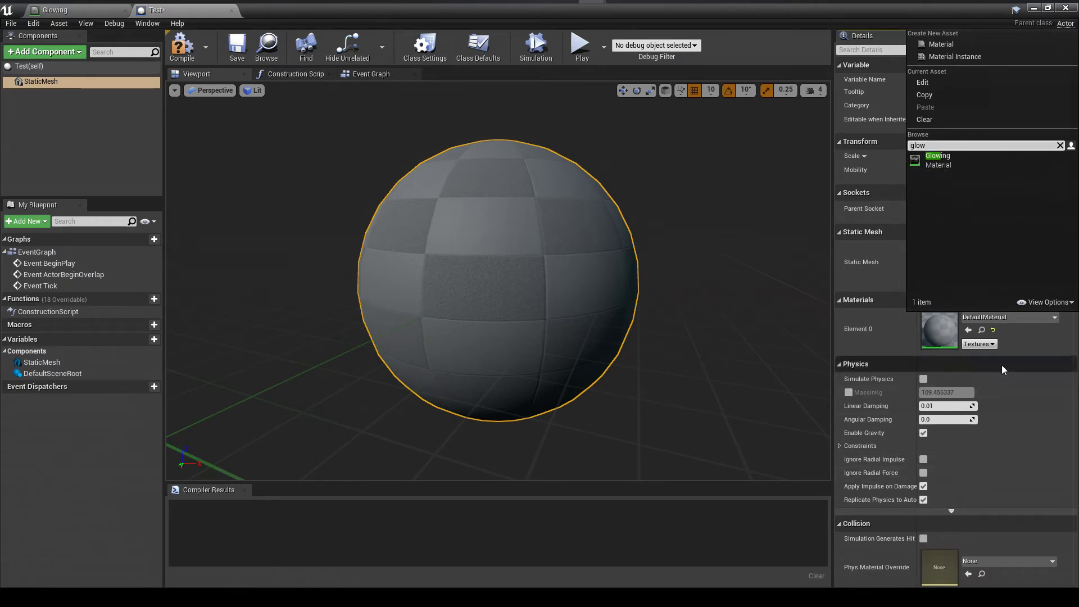
click(942, 163)
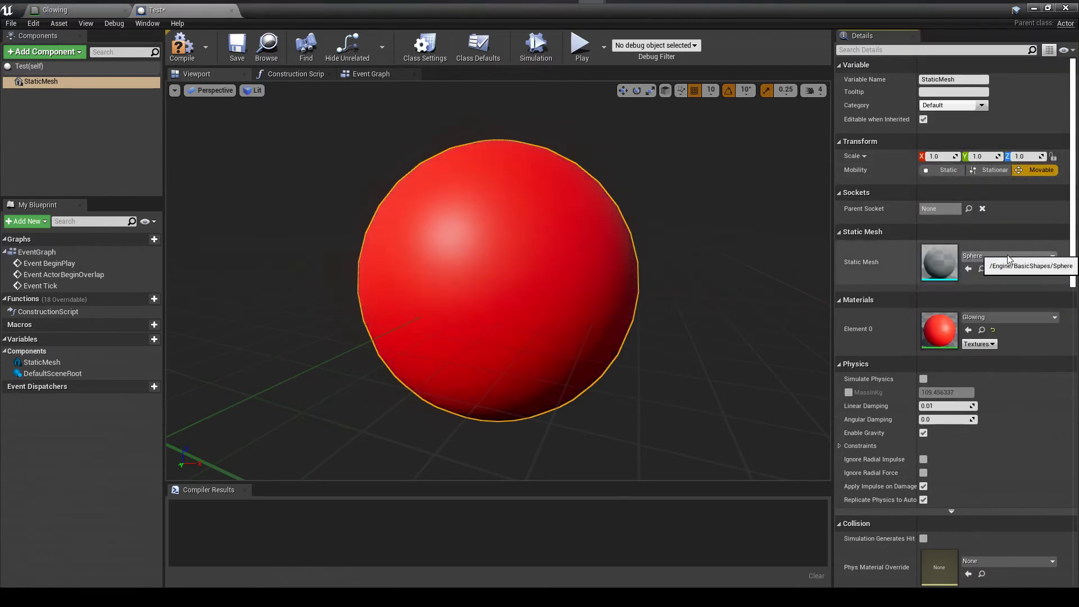
click(181, 48)
click(237, 48)
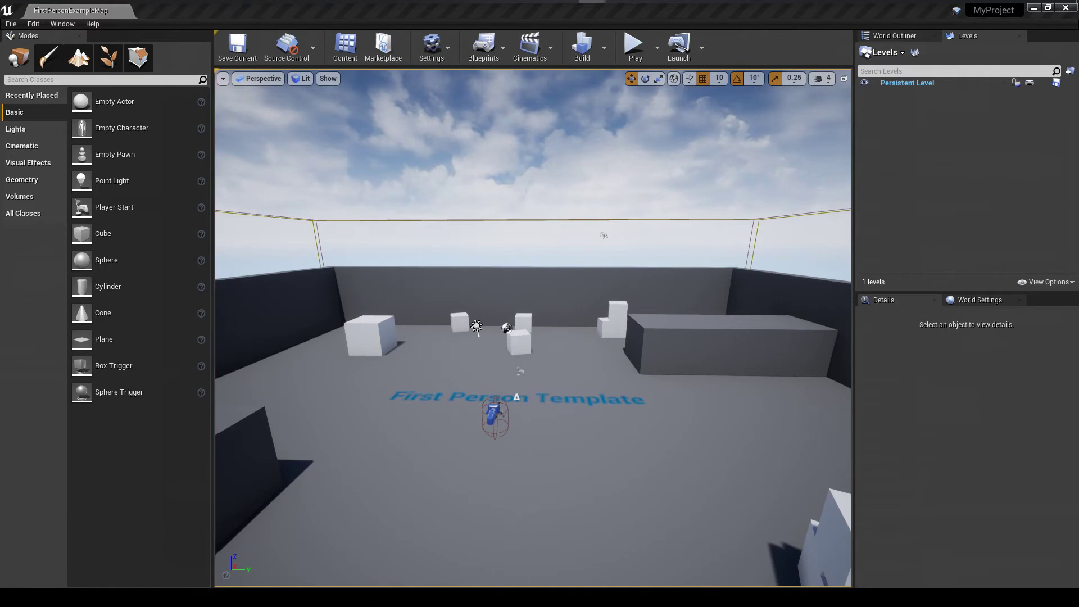
- Place Test spheres on the level floor, lowering Test2 from Z 310 to 240
drag(546, 444, 532, 468)
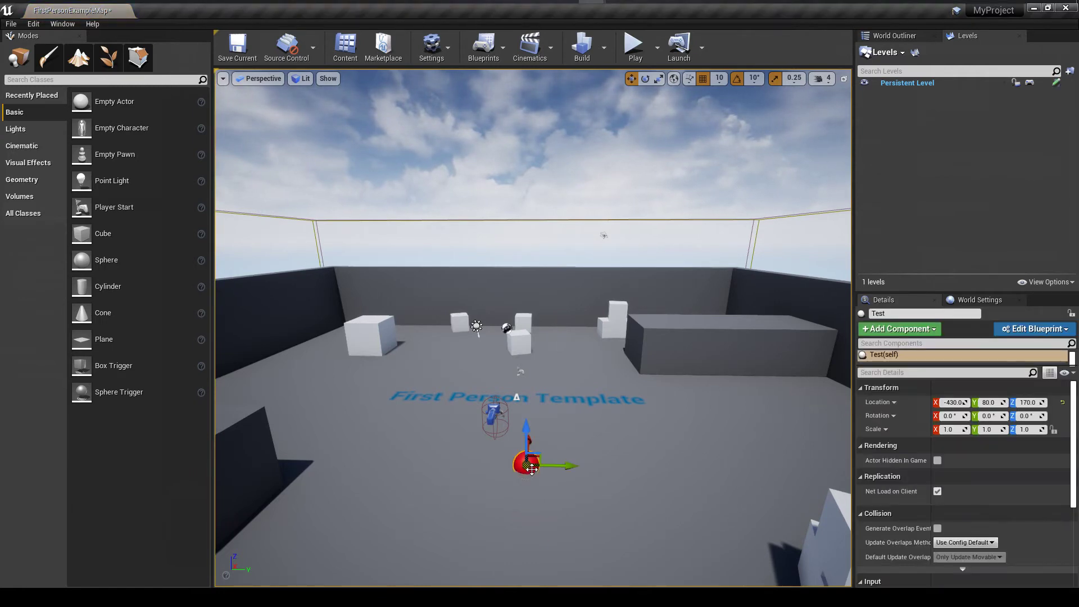
right_drag(532, 328, 532, 407)
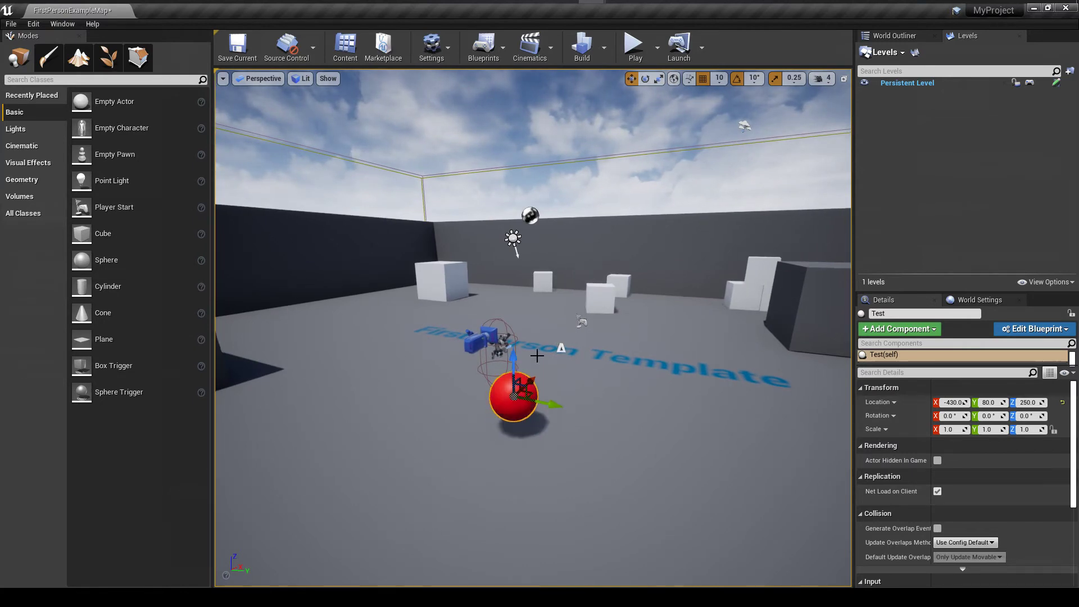
right_drag(532, 407, 553, 471)
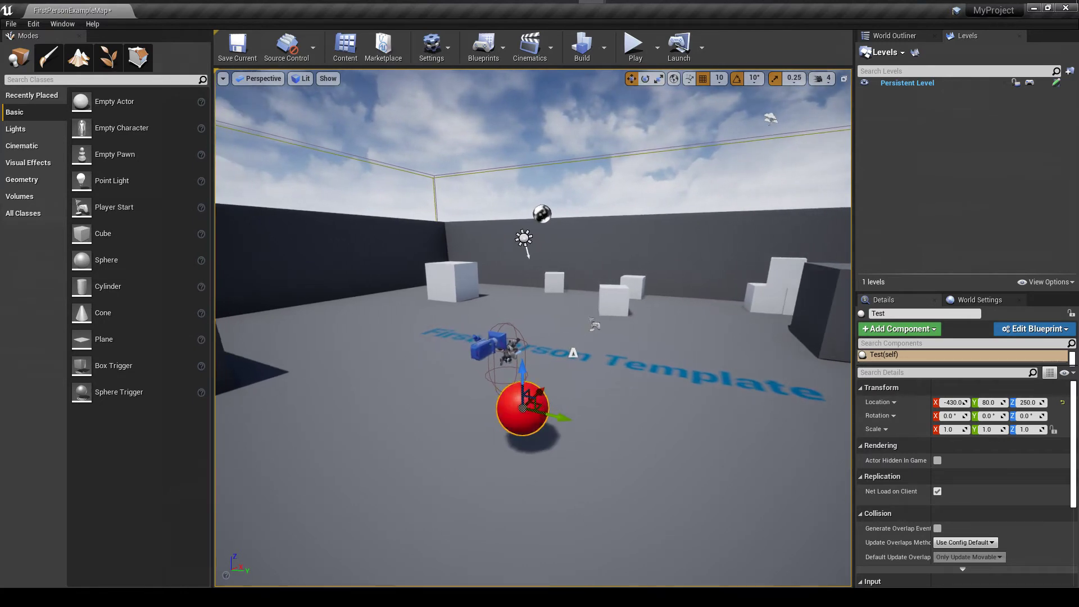
click(553, 474)
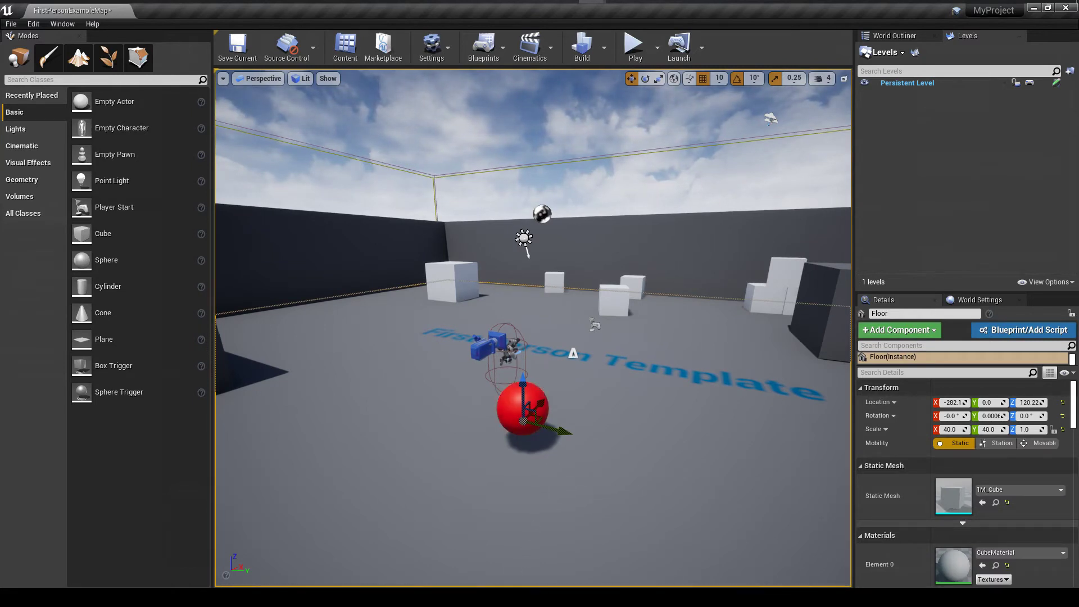
drag(553, 474, 630, 331)
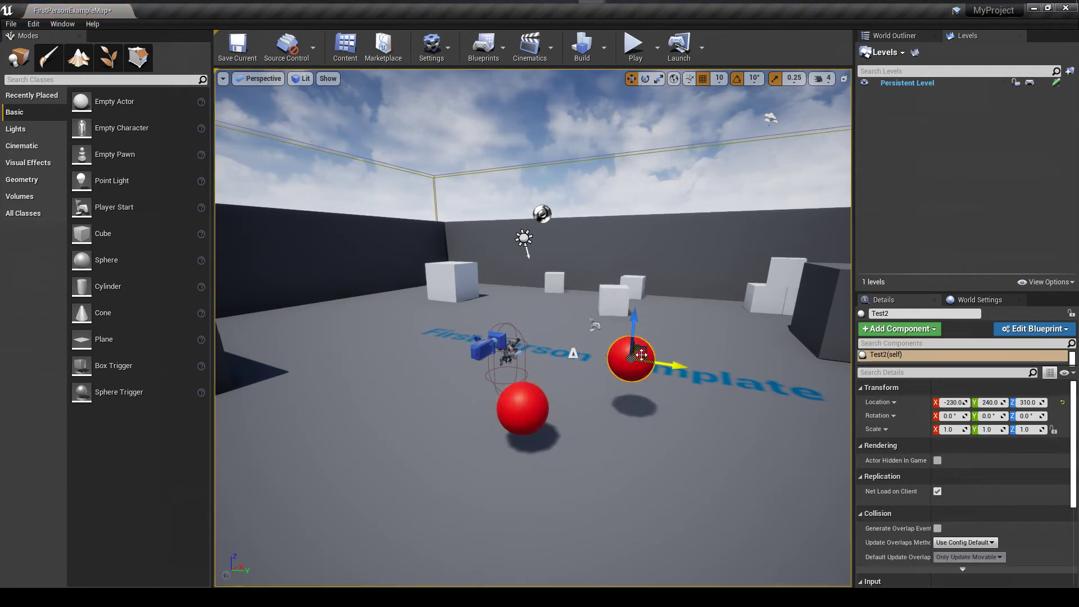
drag(634, 315, 629, 345)
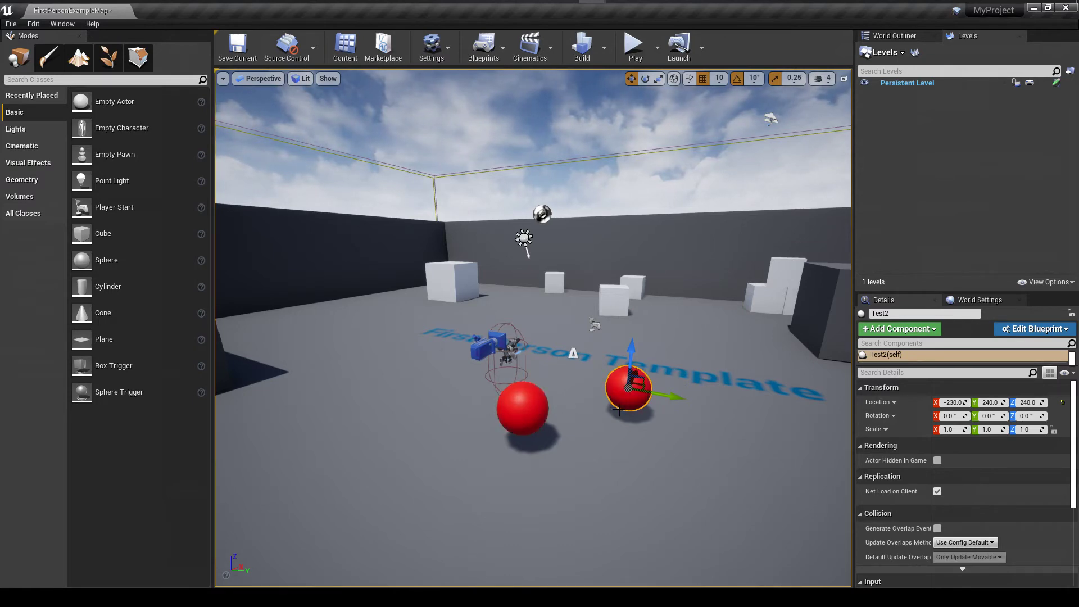
mouse_move(610, 487)
right_down()
mouse_move(584, 488)
mouse_move(604, 487)
right_up()
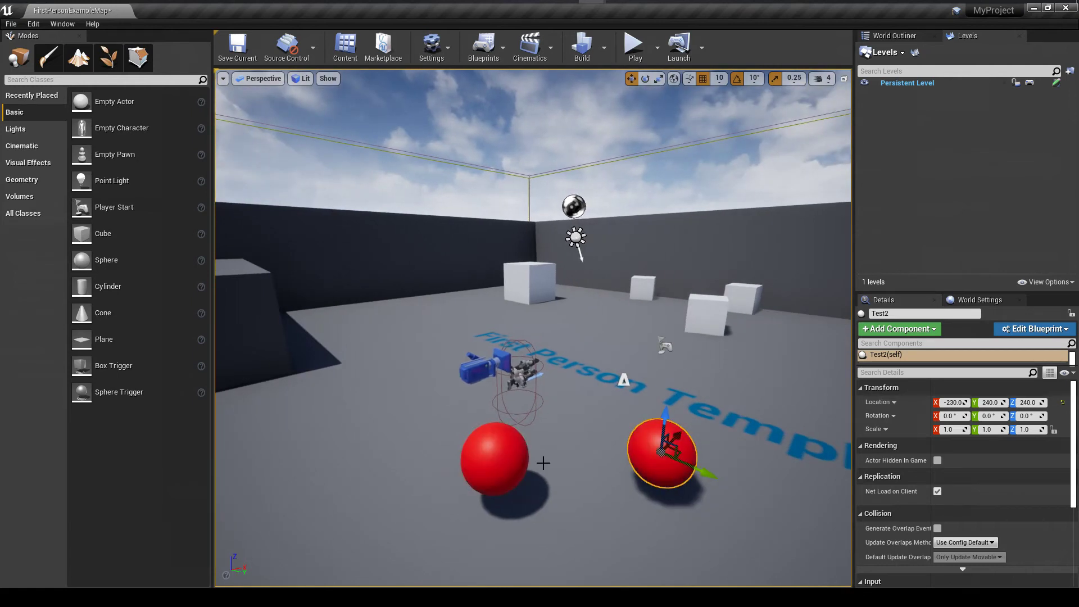
scroll(579, 465, down, 5)
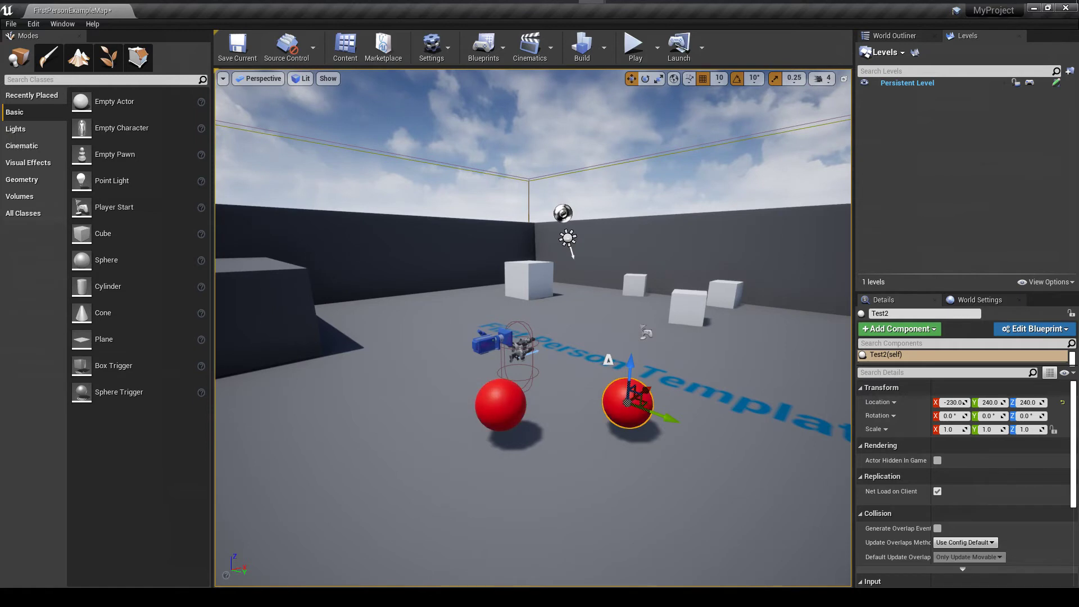
- Duplicate more spheres around the floor, raise the right-hand one, and save the map
alt+drag(631, 398, 568, 397)
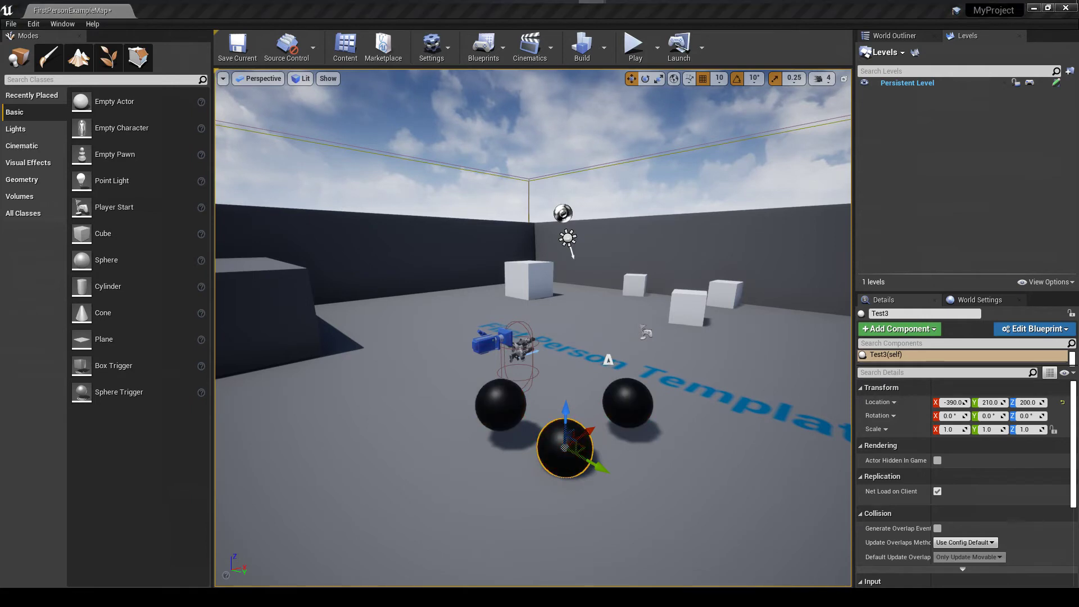
alt+drag(565, 447, 456, 430)
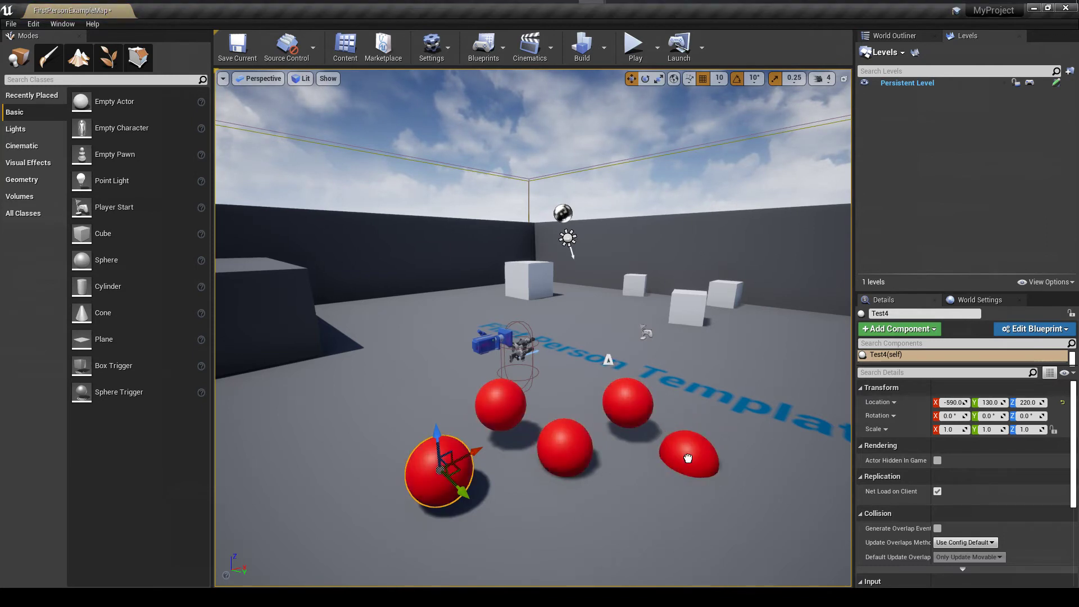
click(703, 435)
drag(708, 430, 709, 408)
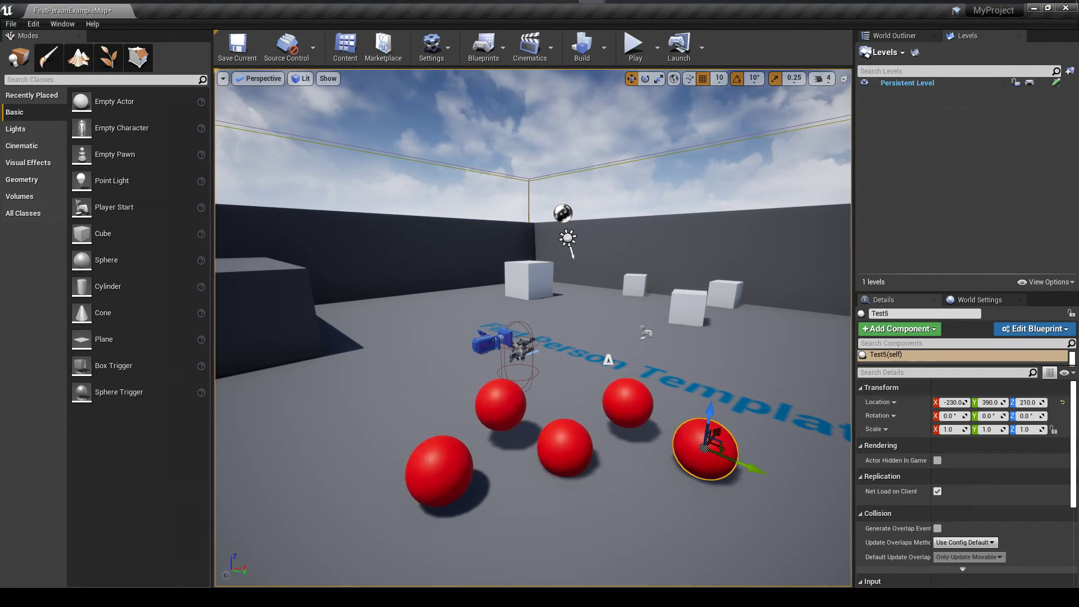
drag(550, 477, 590, 522)
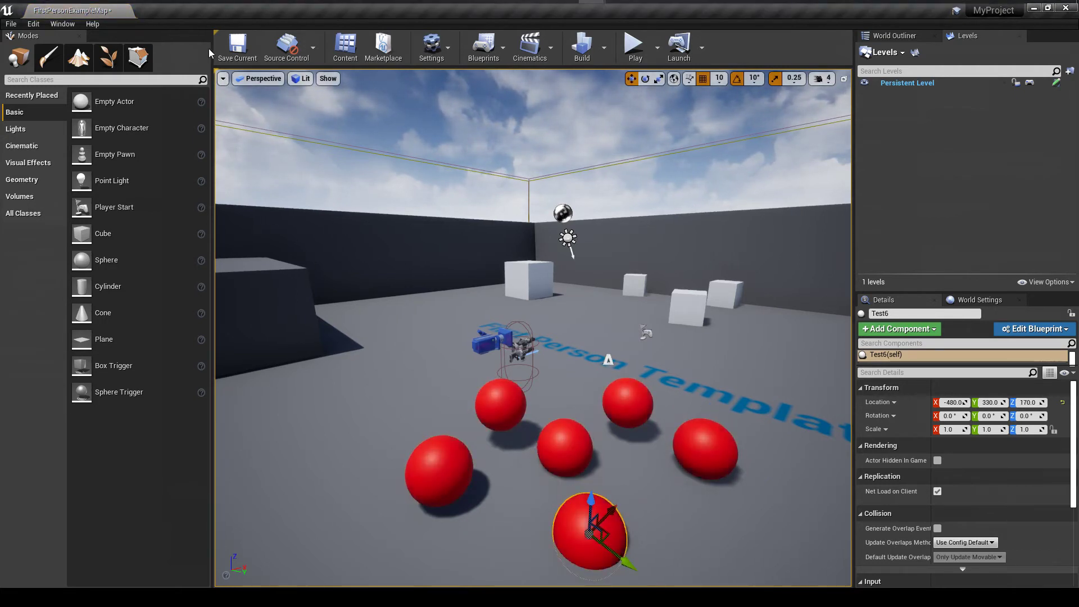
click(229, 55)
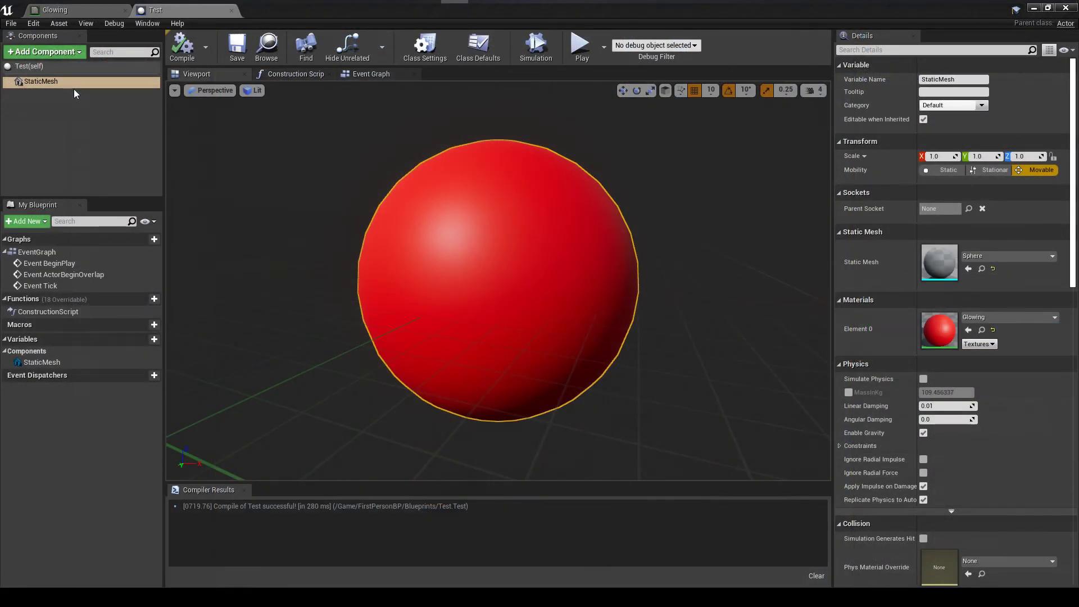
- Show the Glowing material graph and move the Time node up-left, clear of the Sine node
click(67, 10)
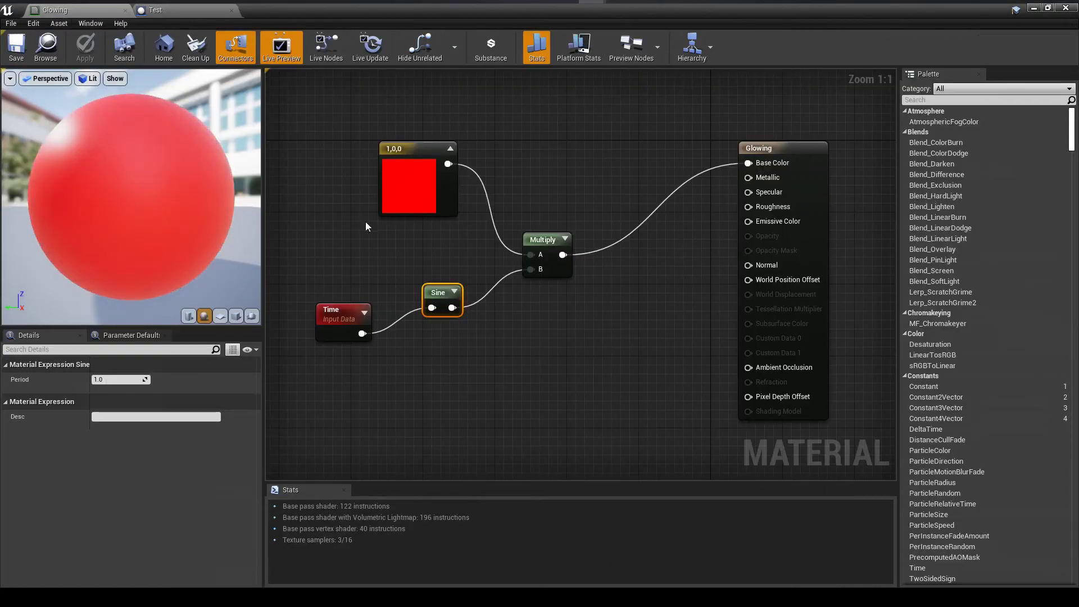
right_drag(488, 285, 595, 296)
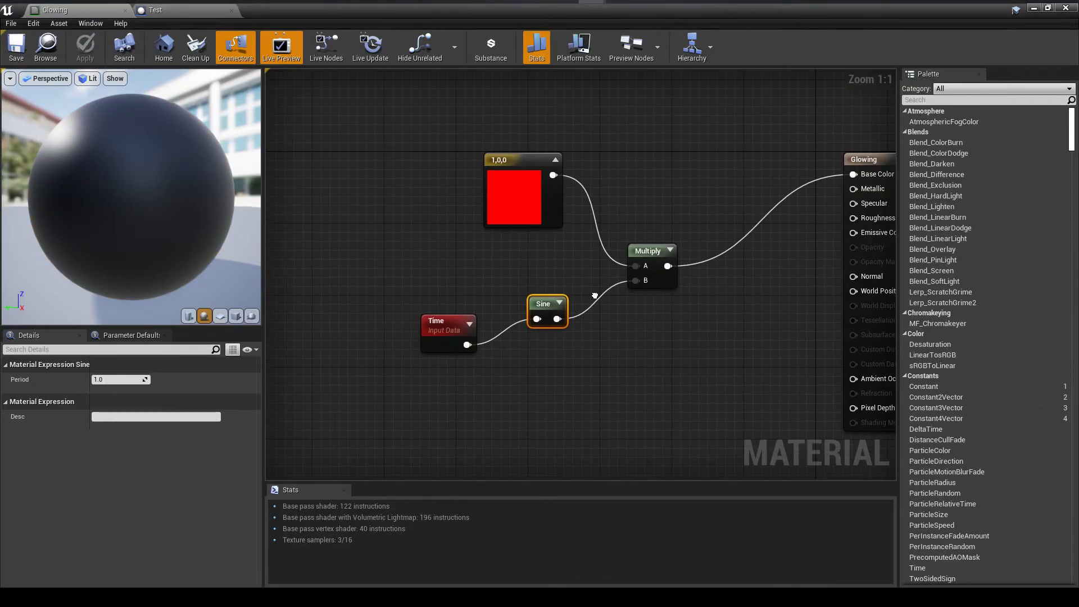
drag(458, 320, 475, 302)
ctrl+drag(571, 295, 506, 324)
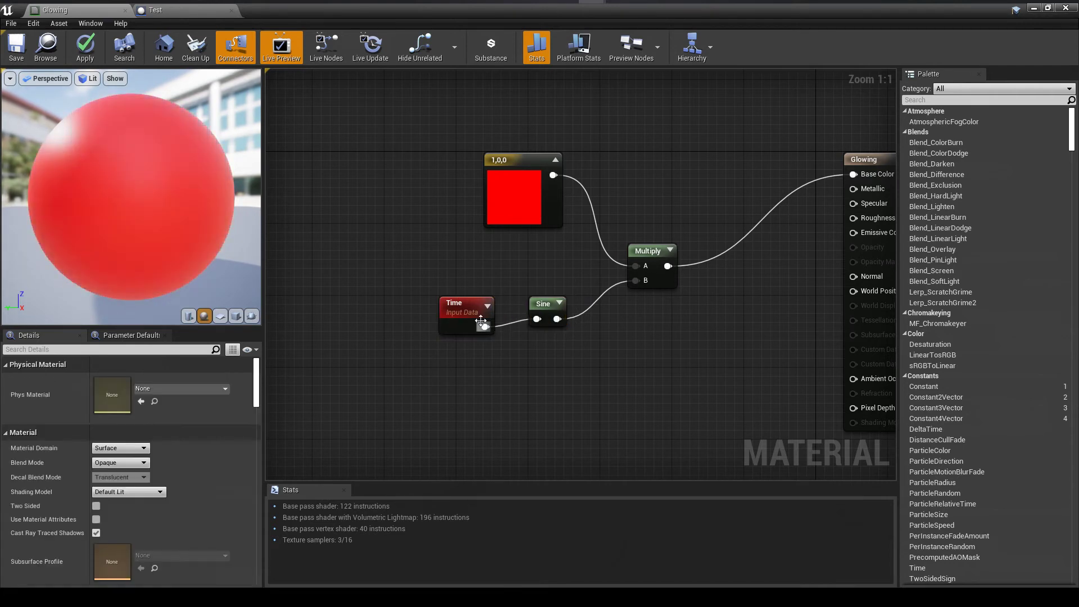
drag(470, 318, 434, 264)
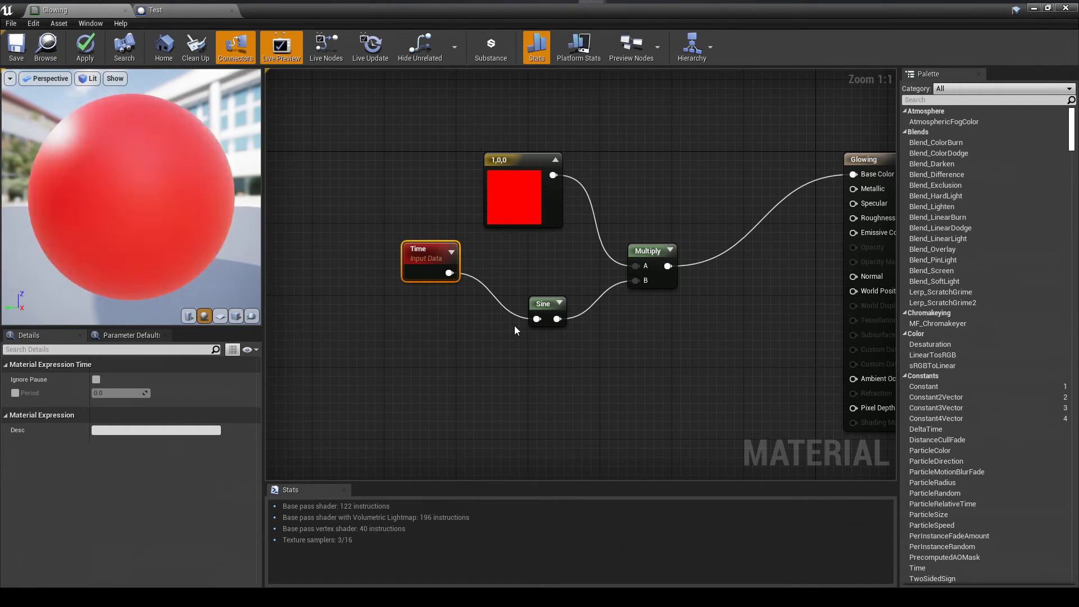
- Insert an Add node that takes Time and feeds Sine, with the chain tidied
drag(446, 276, 473, 316)
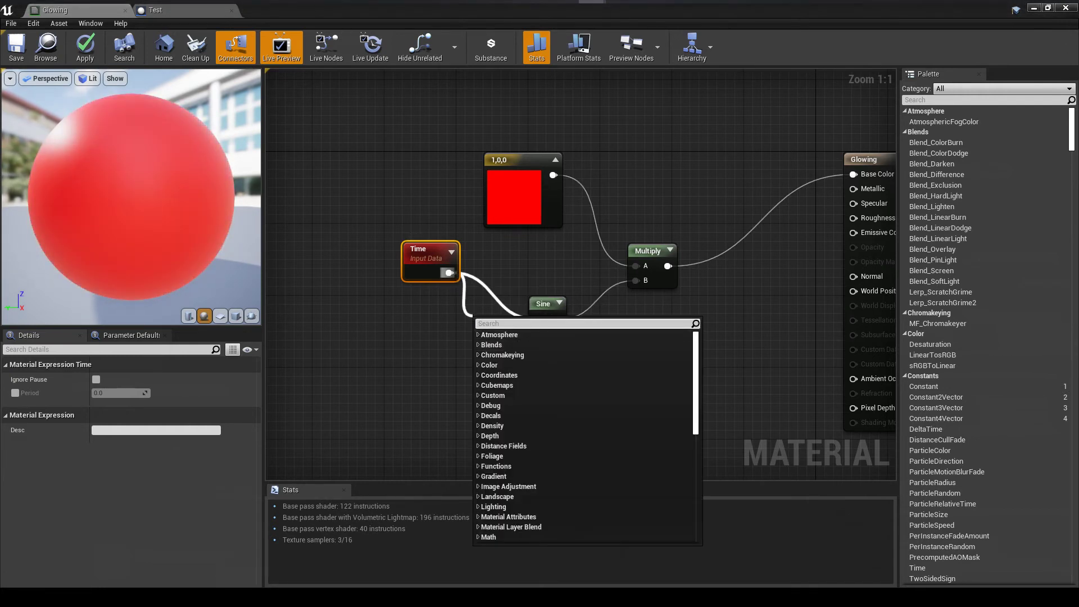
text(add)
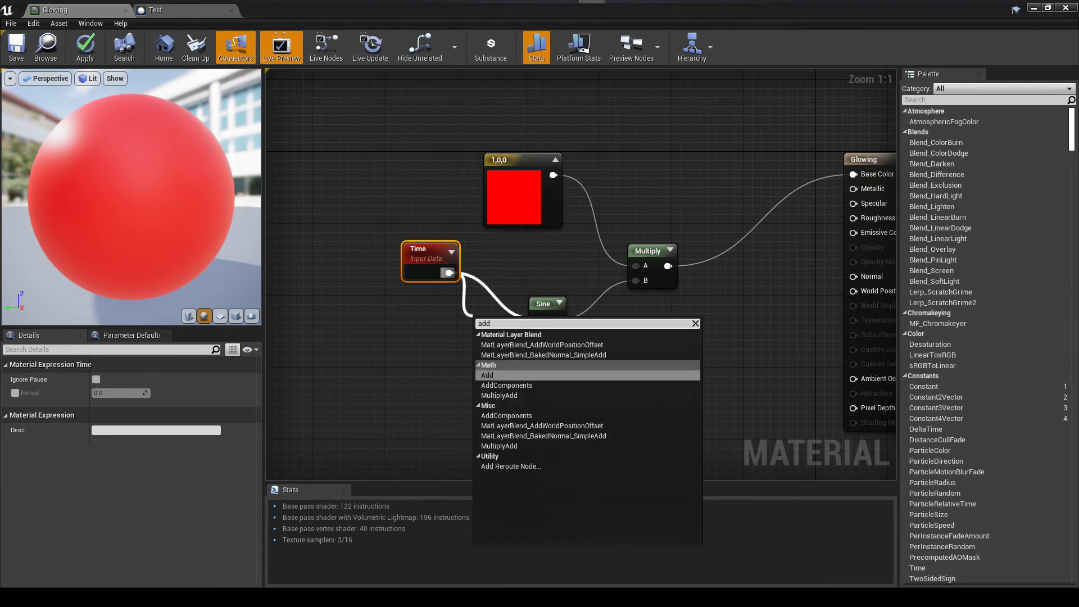
key(Return)
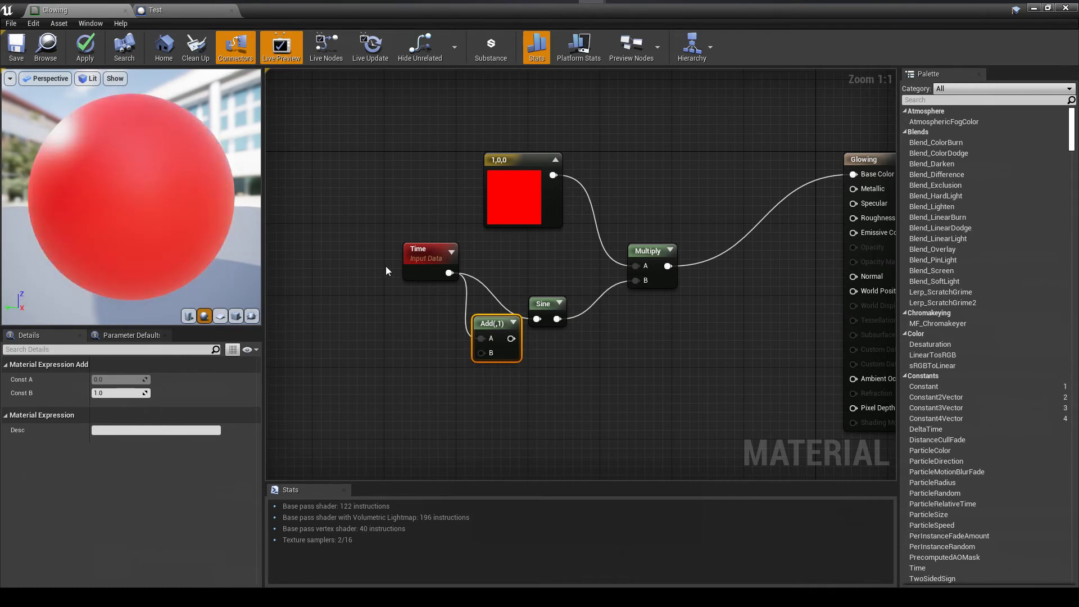
drag(377, 268, 537, 319)
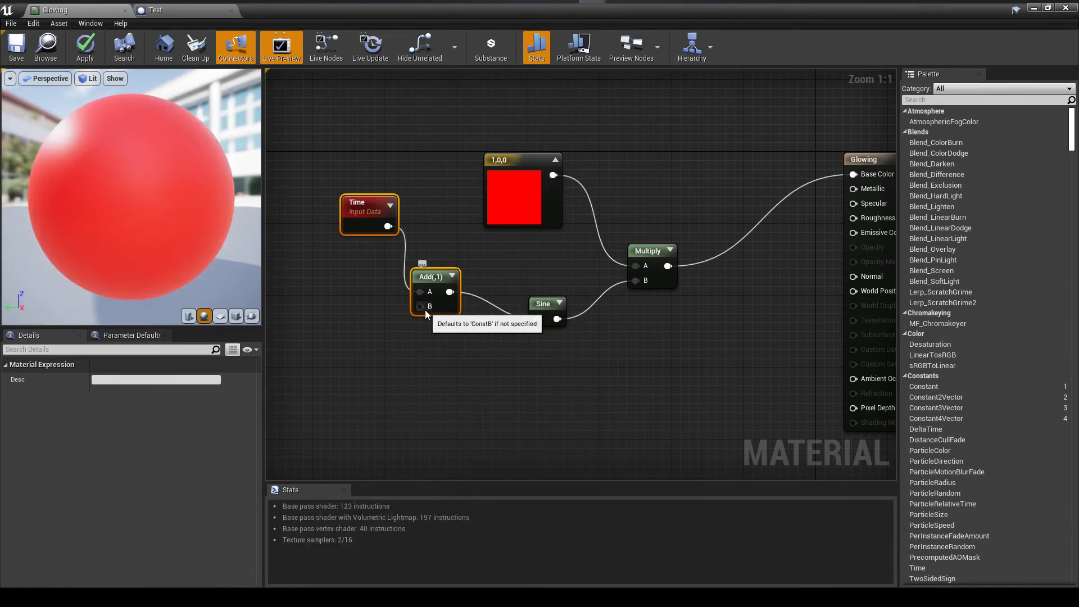
drag(423, 307, 379, 343)
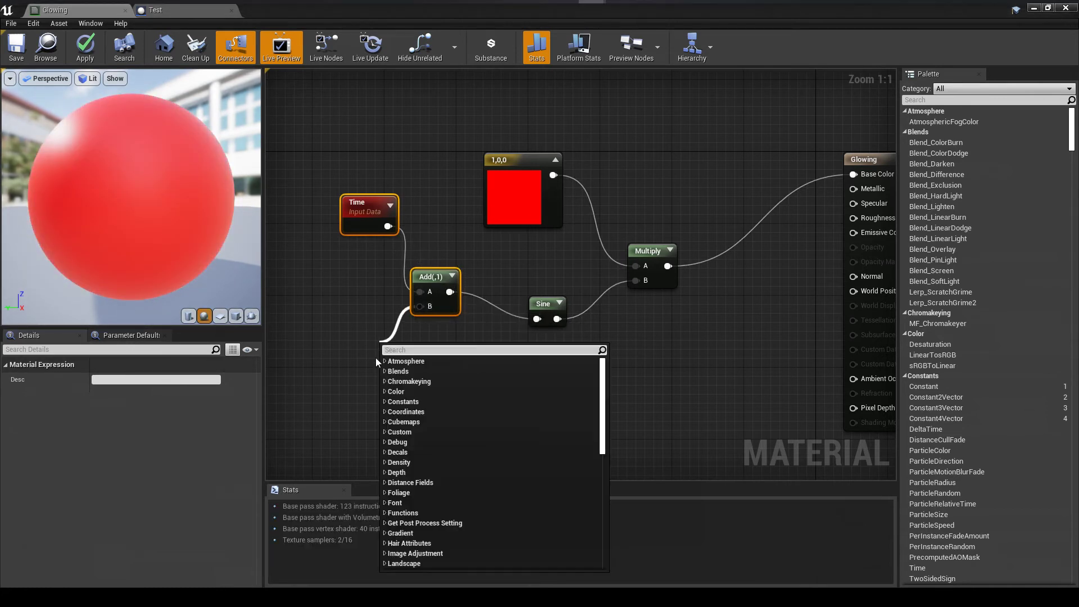
- Wire a Constant into Add's B input and convert it to a scalar parameter named Rng
click(384, 402)
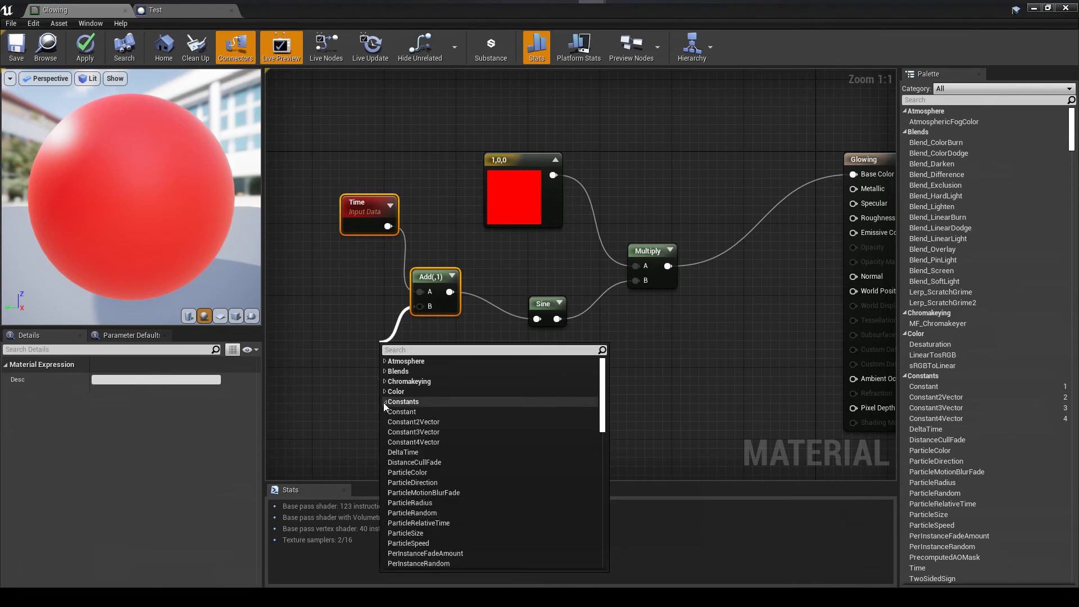
click(419, 410)
click(434, 444)
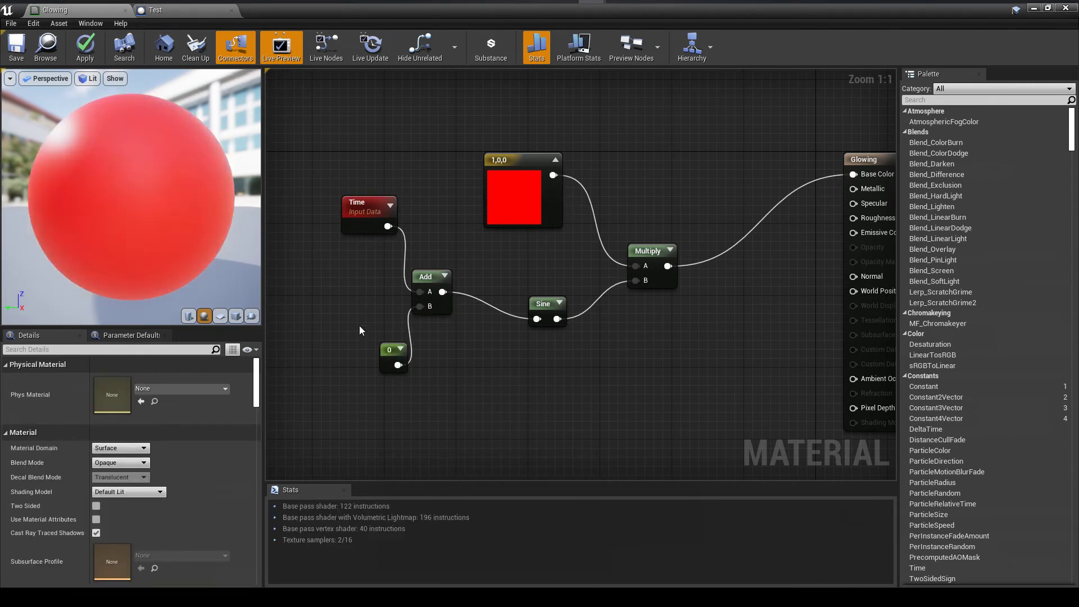
drag(388, 357, 375, 337)
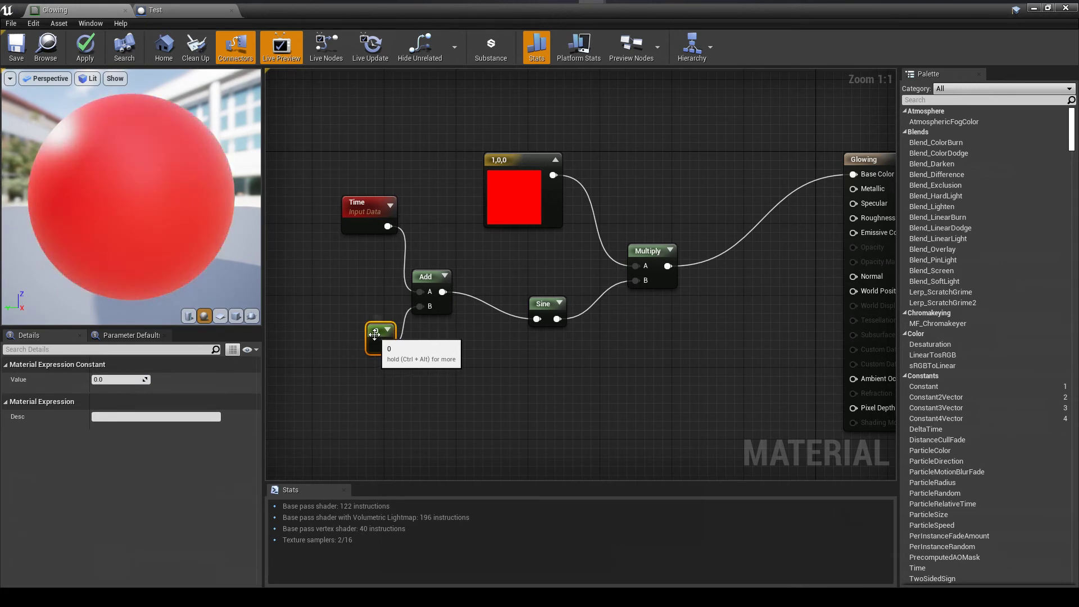
right_click(379, 337)
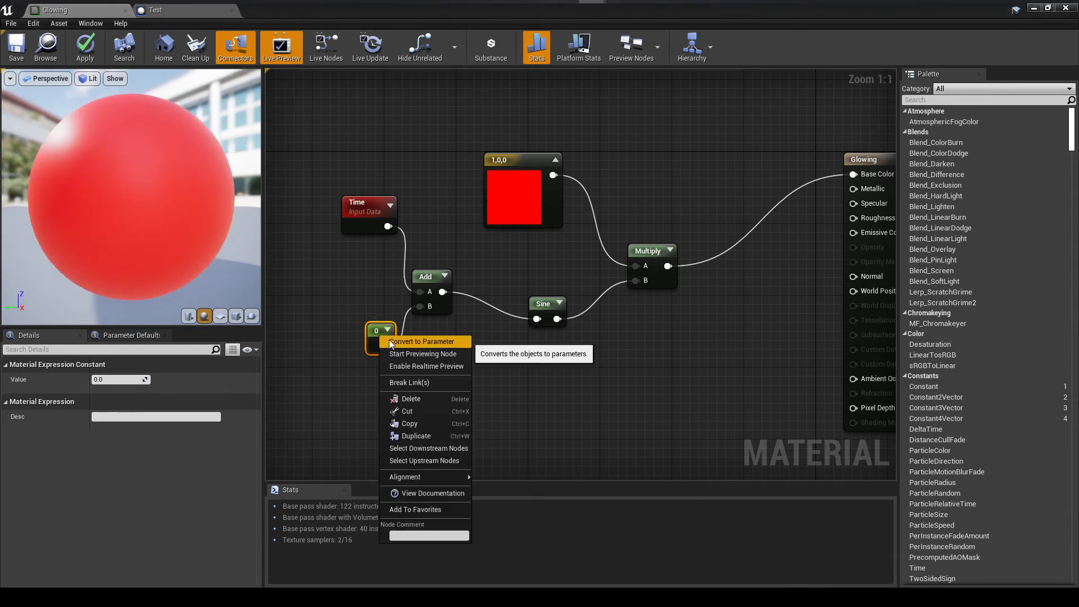
click(421, 342)
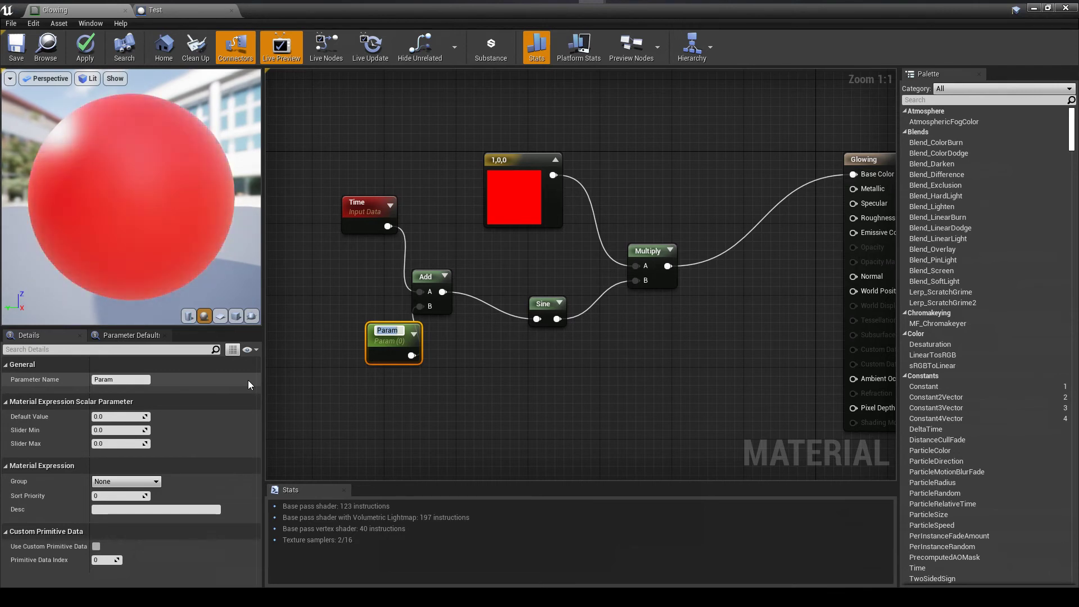
text(Rng)
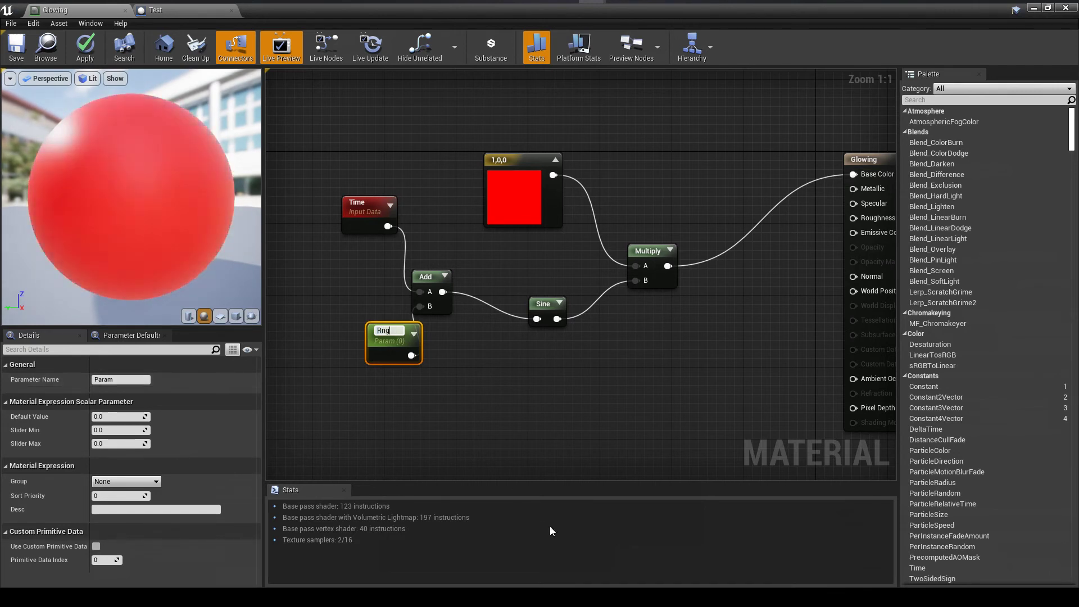
key(Return)
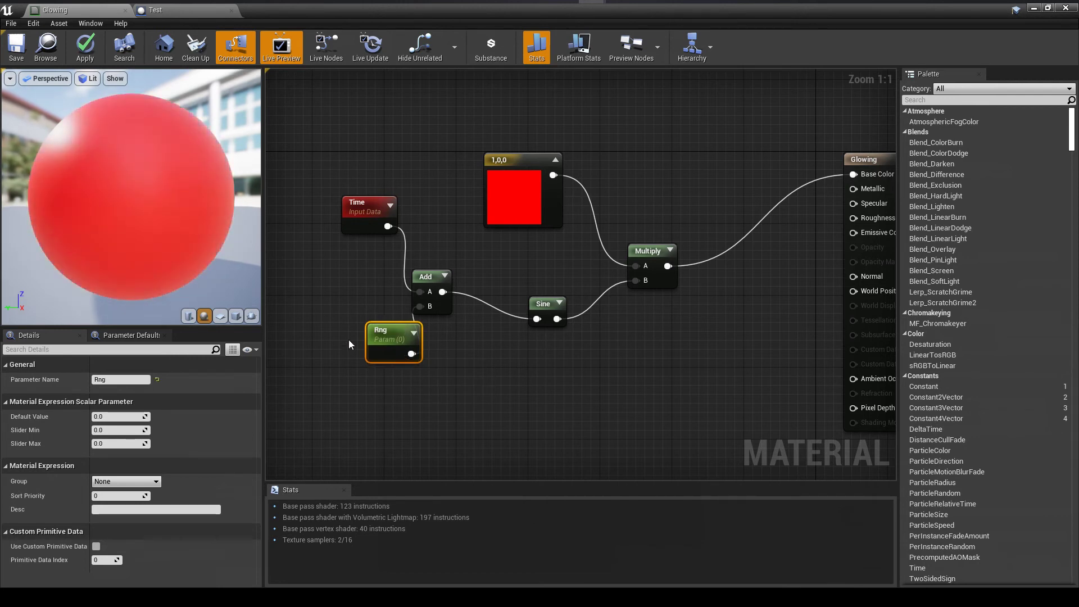
drag(379, 333, 352, 323)
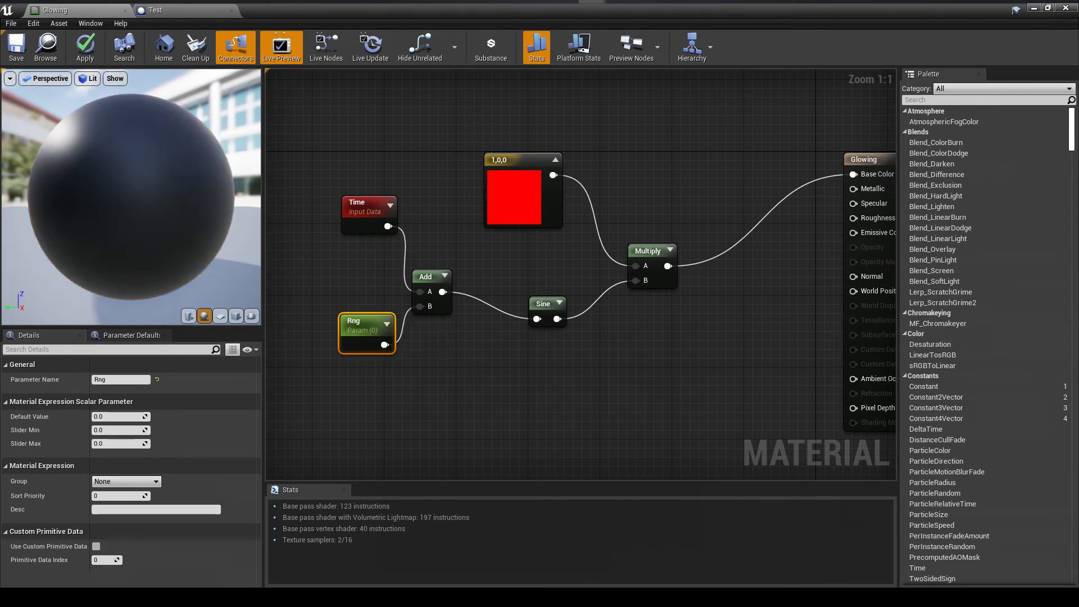
- Apply and save the Glowing material, then return to the Test blueprint
click(85, 48)
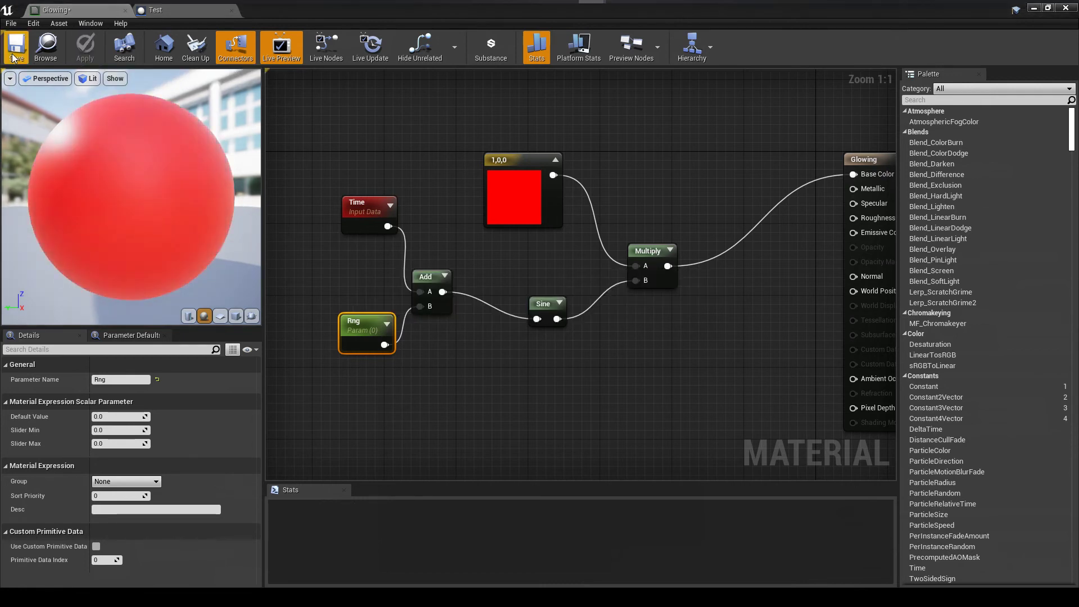
click(13, 58)
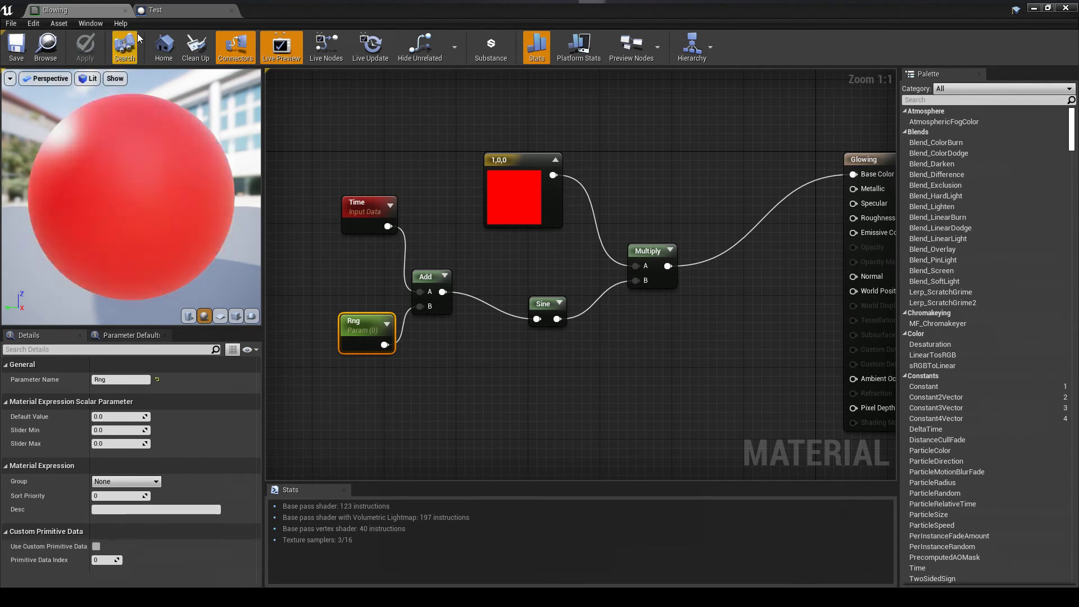
click(177, 11)
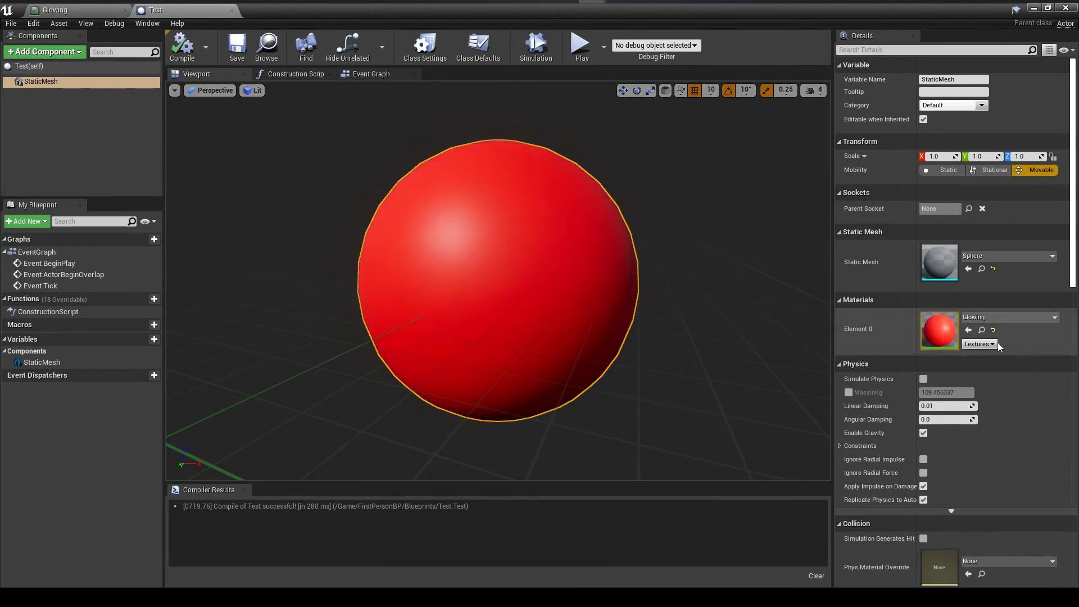
- Clear Glowing from the sphere's material slot, leaving DefaultMaterial, and save the Test blueprint
click(1003, 318)
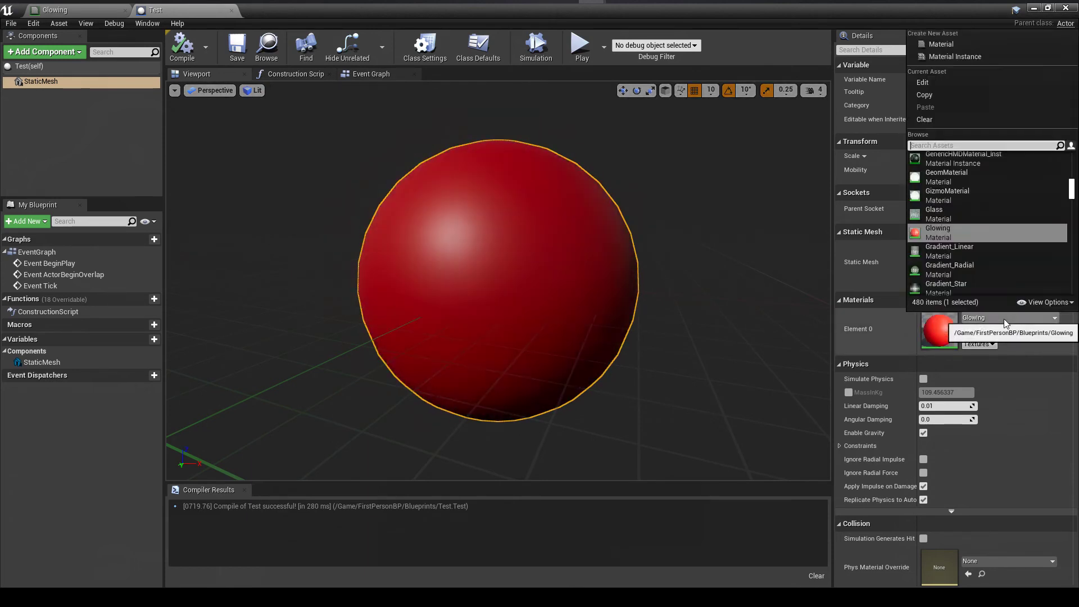
click(952, 120)
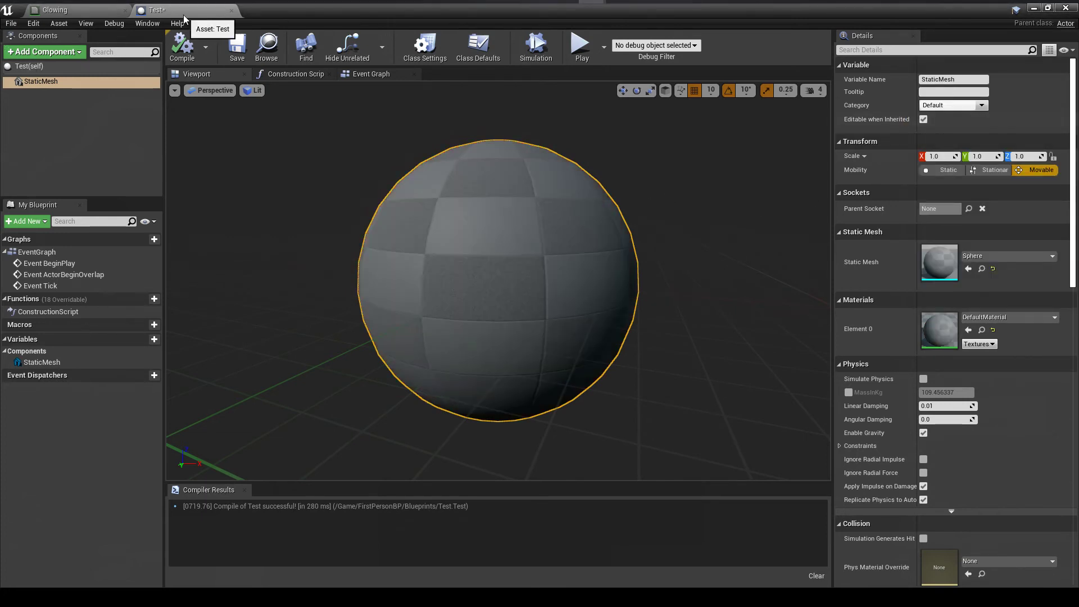
click(245, 53)
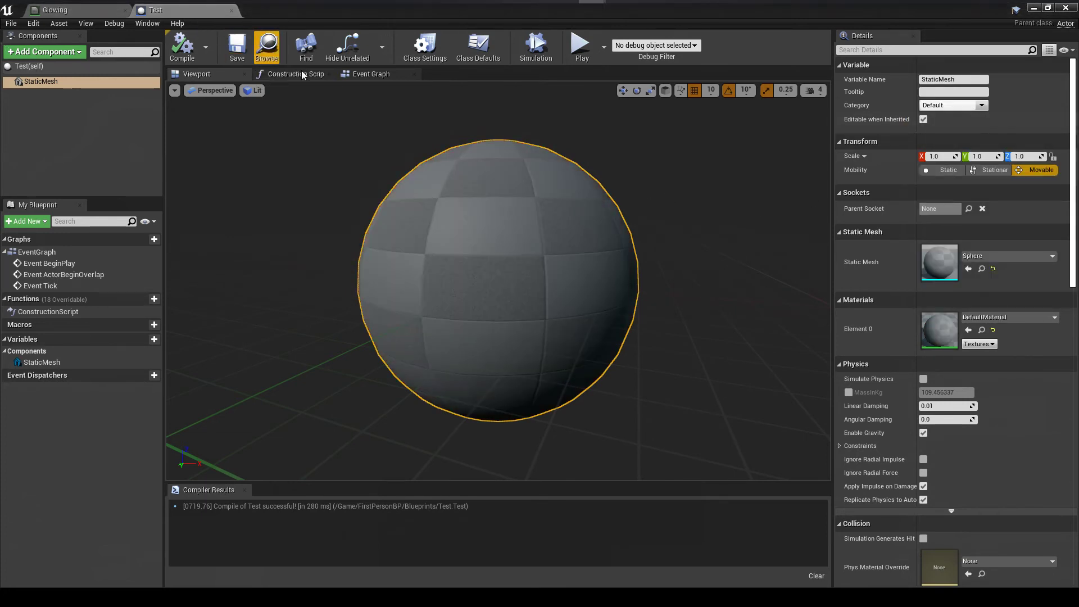
- Show the Test blueprint's Construction Script graph, panned toward the upper left
click(367, 73)
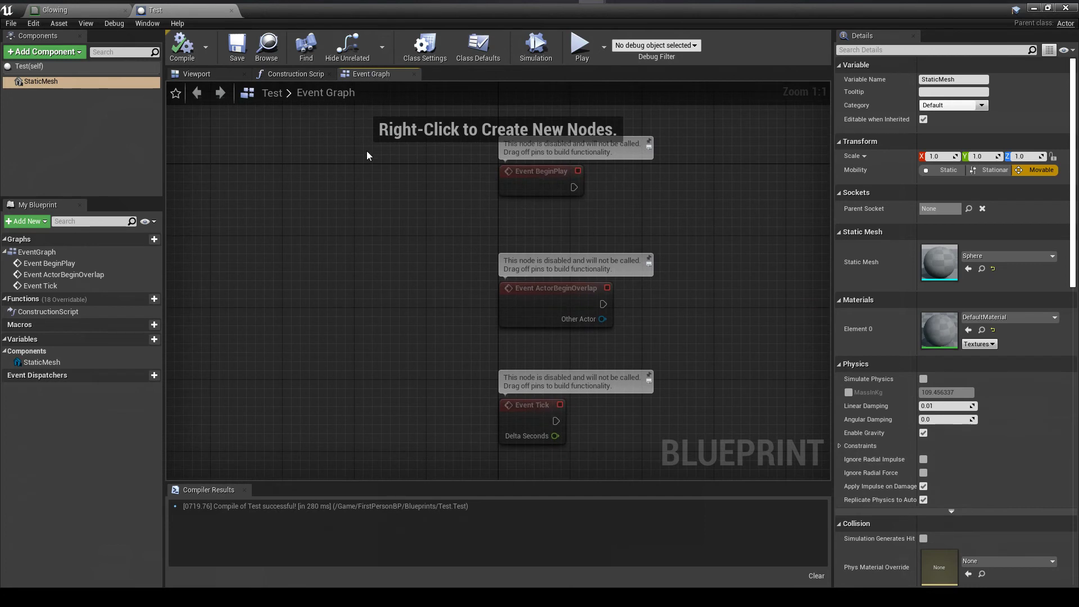
click(281, 74)
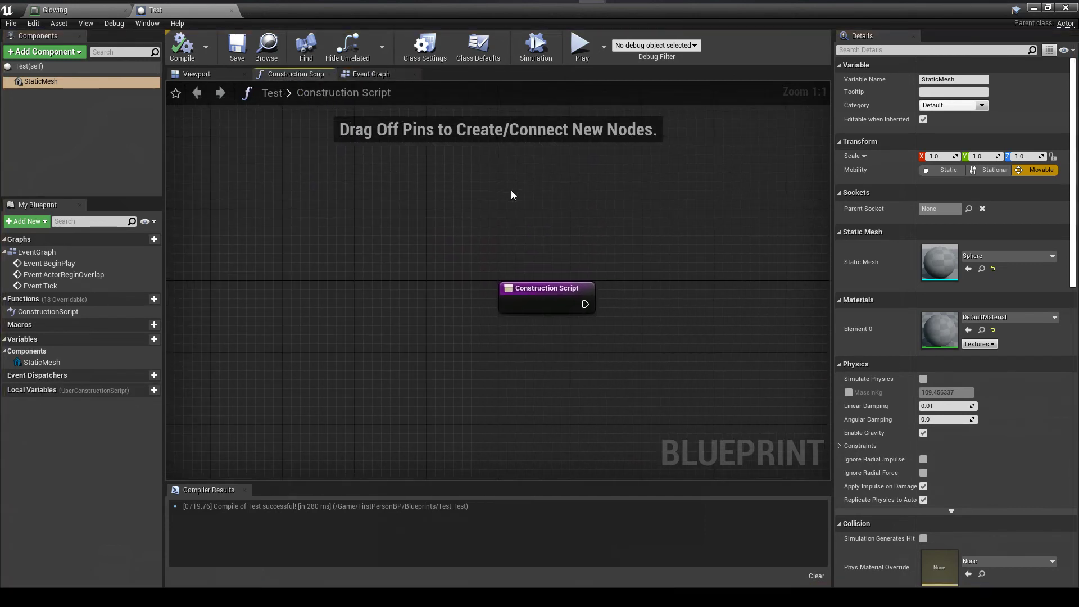
right_drag(486, 192, 338, 148)
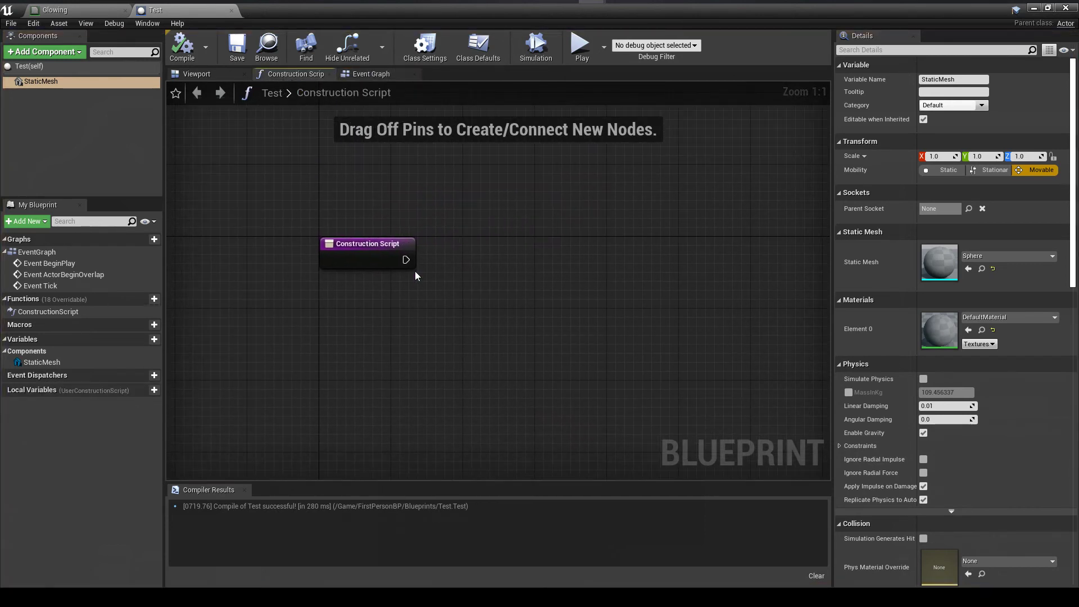
- Add a Create Dynamic Material Instance on StaticMesh with Glowing as Source Material, then compile
drag(406, 260, 445, 257)
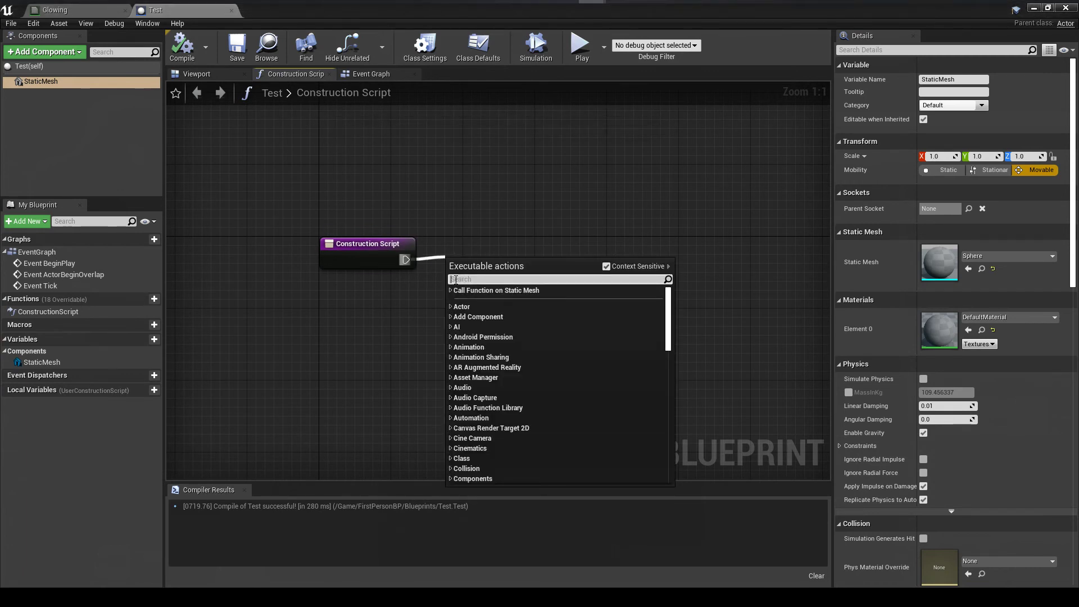
text(cre)
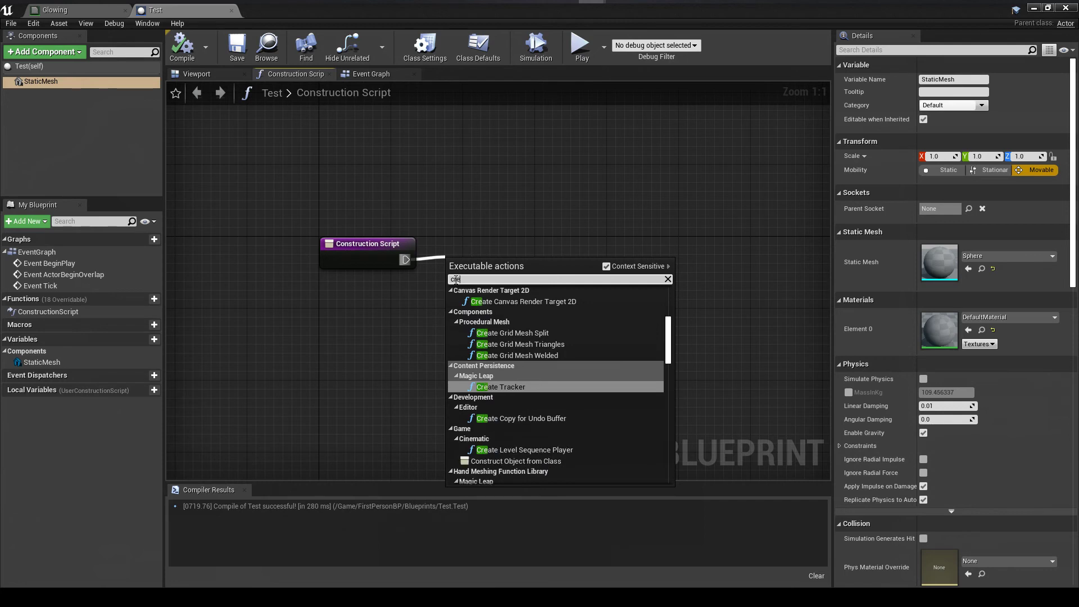
text(a)
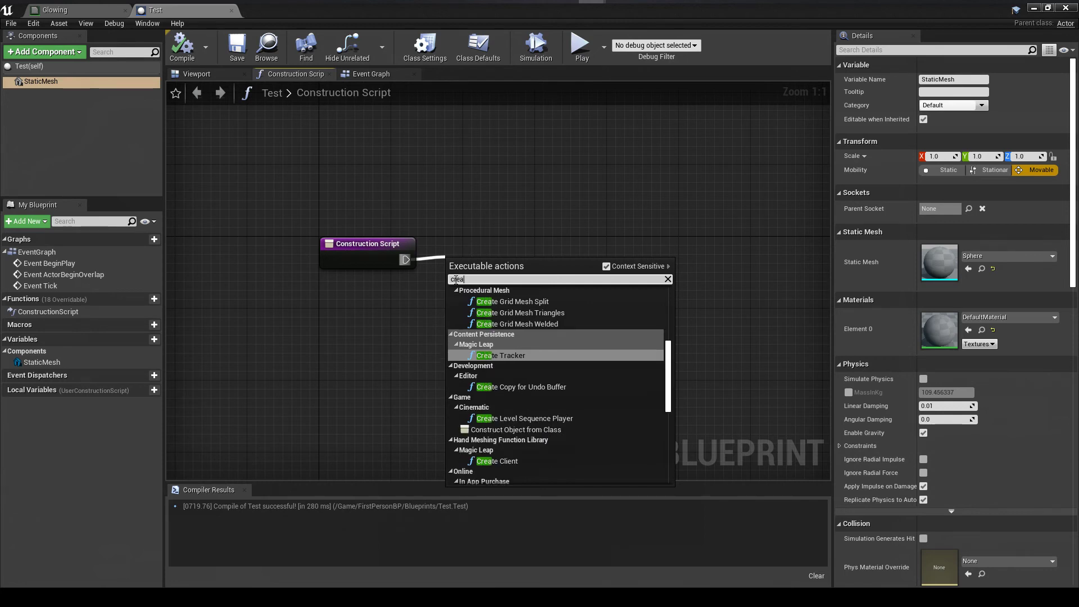
text(ted)
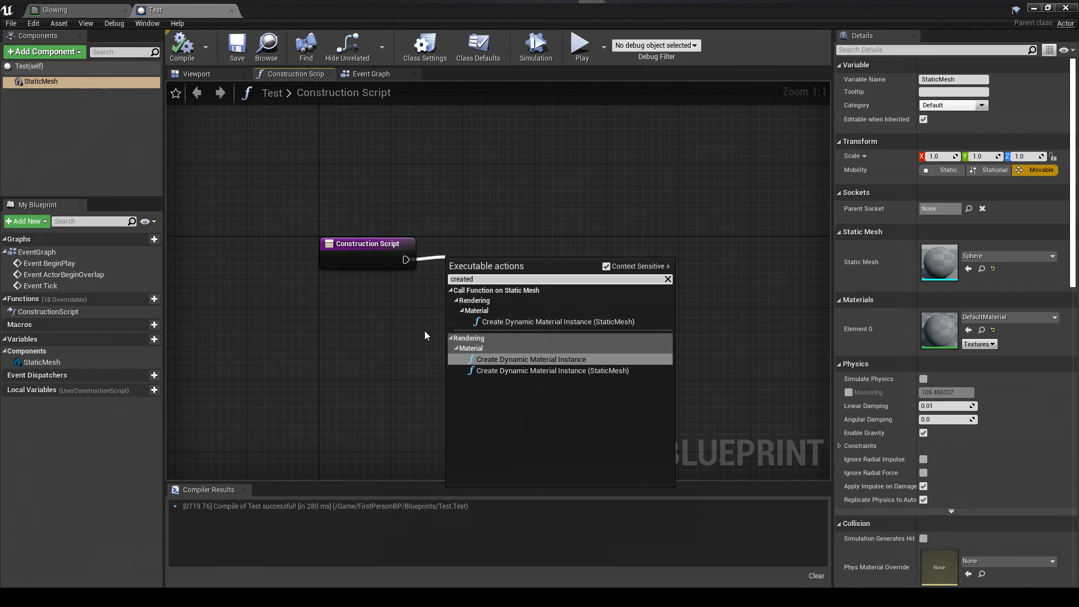
click(555, 323)
drag(521, 288, 530, 269)
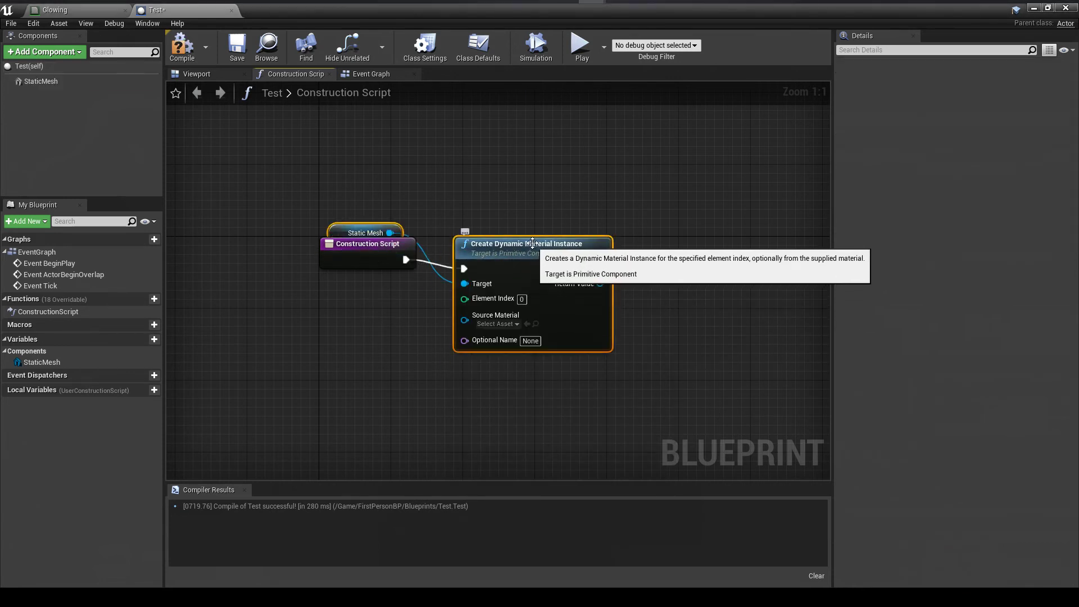
drag(389, 233, 411, 202)
click(351, 225)
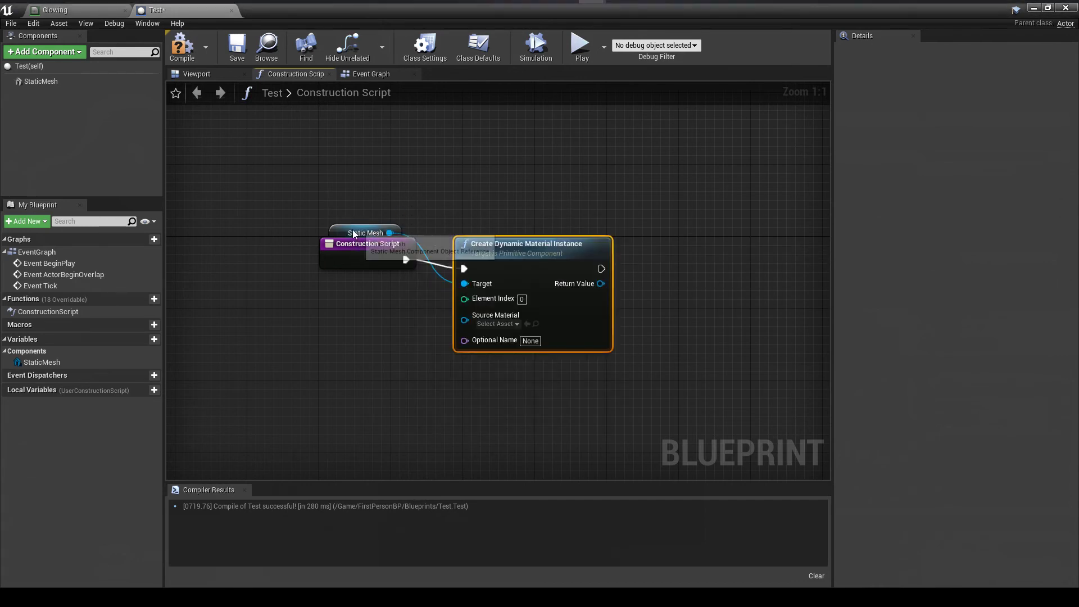
drag(351, 225, 360, 184)
drag(494, 243, 512, 234)
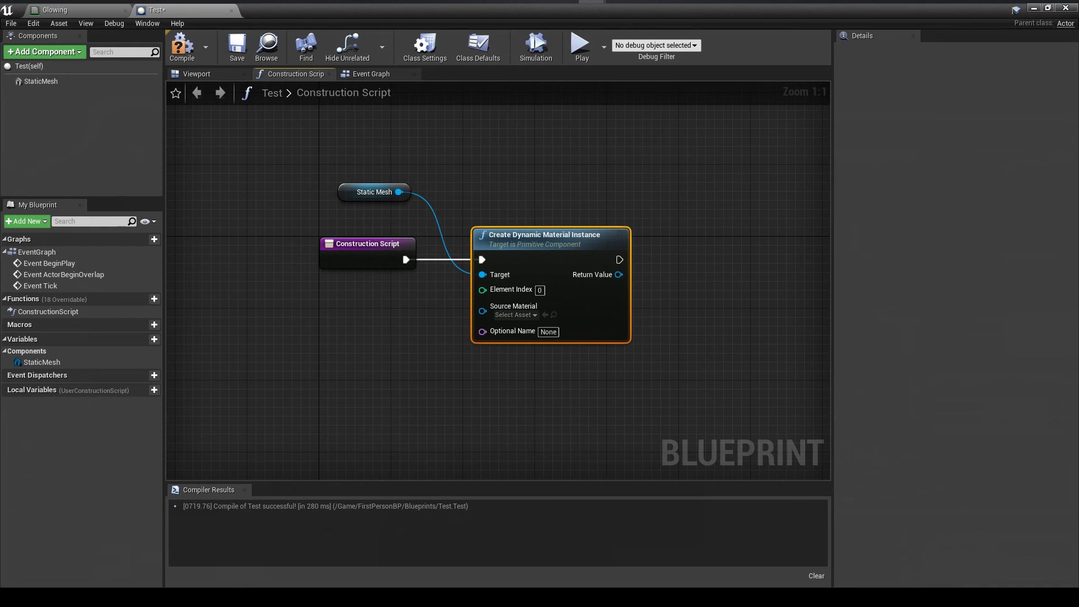
drag(1078, 197, 505, 309)
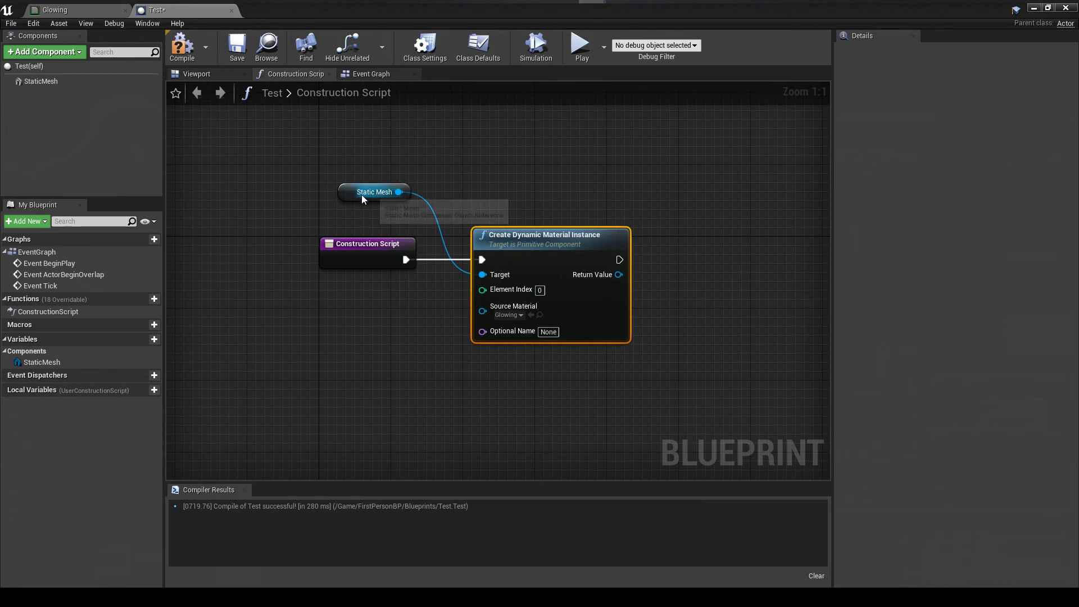
click(189, 56)
- Add a Set Scalar Parameter Value node driven by the dynamic material instance's Return Value
right_drag(381, 209, 281, 202)
right_drag(529, 204, 522, 166)
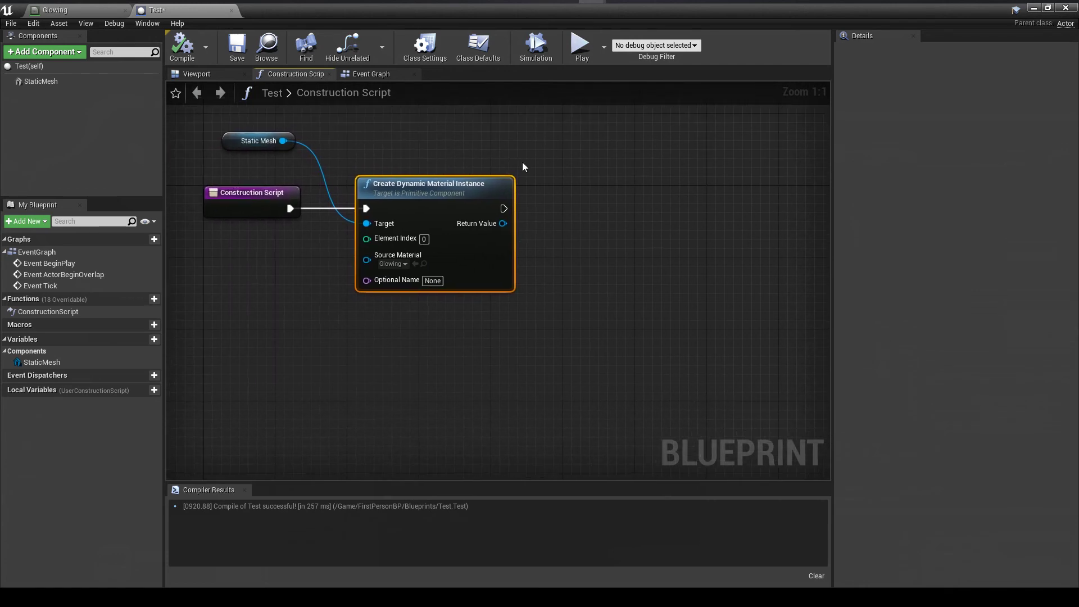
drag(503, 224, 571, 229)
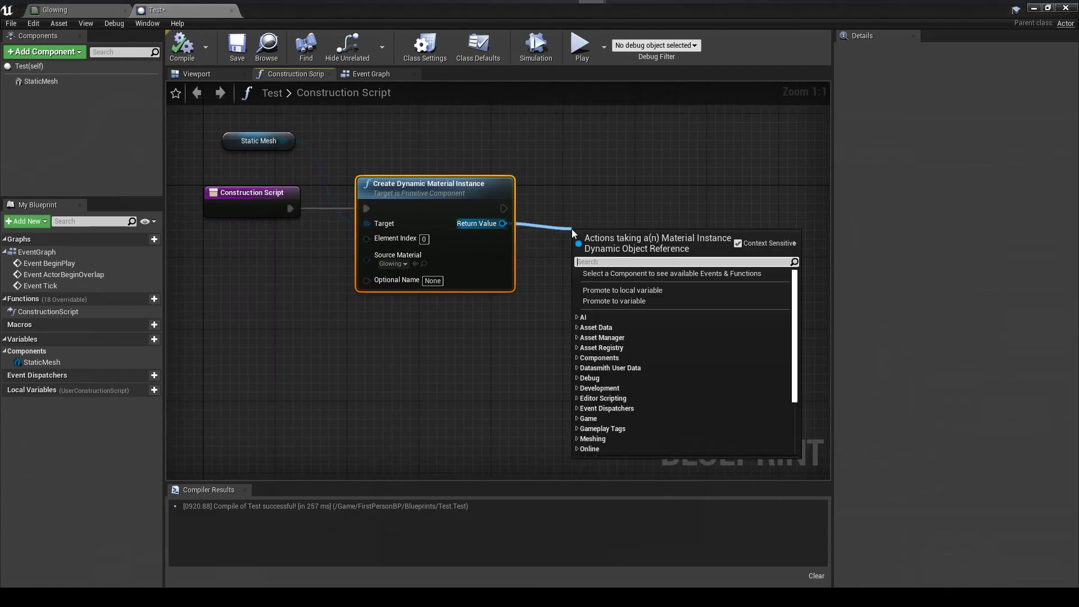
text(s)
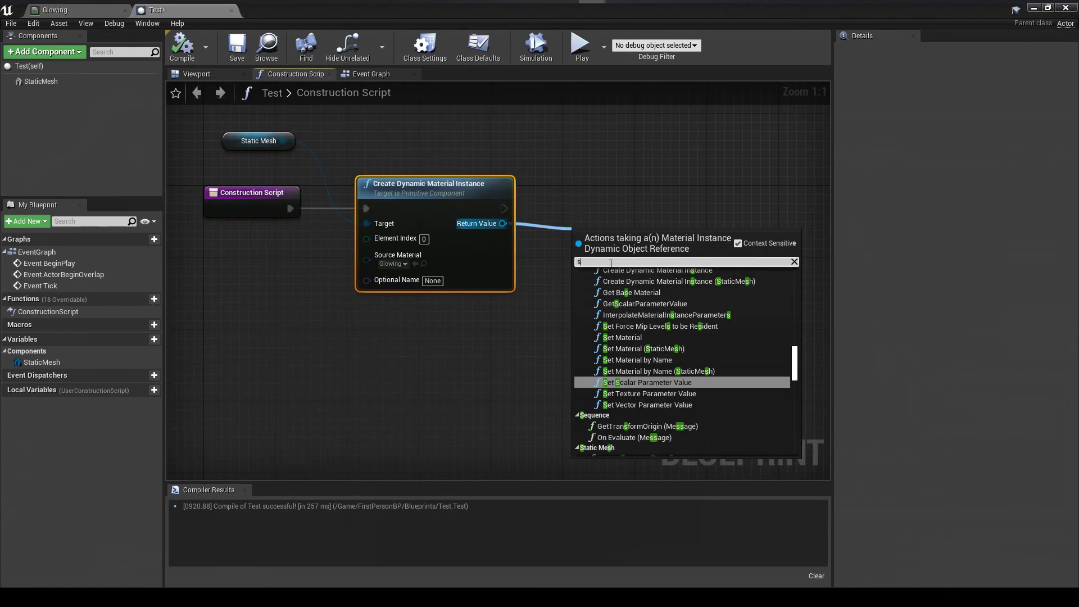
text(et)
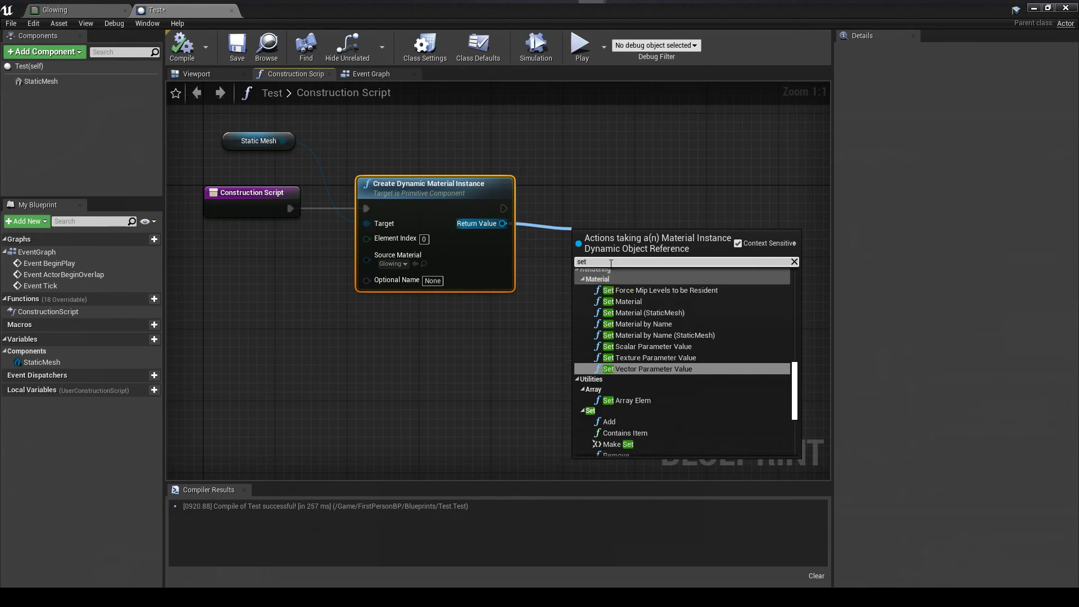
text(sc)
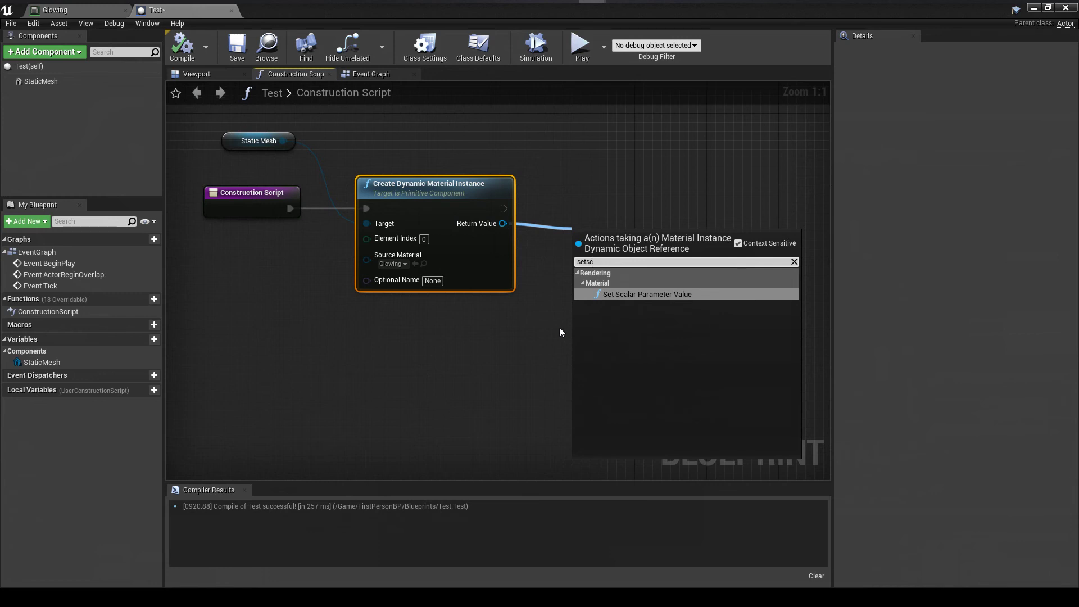
click(635, 295)
drag(635, 262, 635, 217)
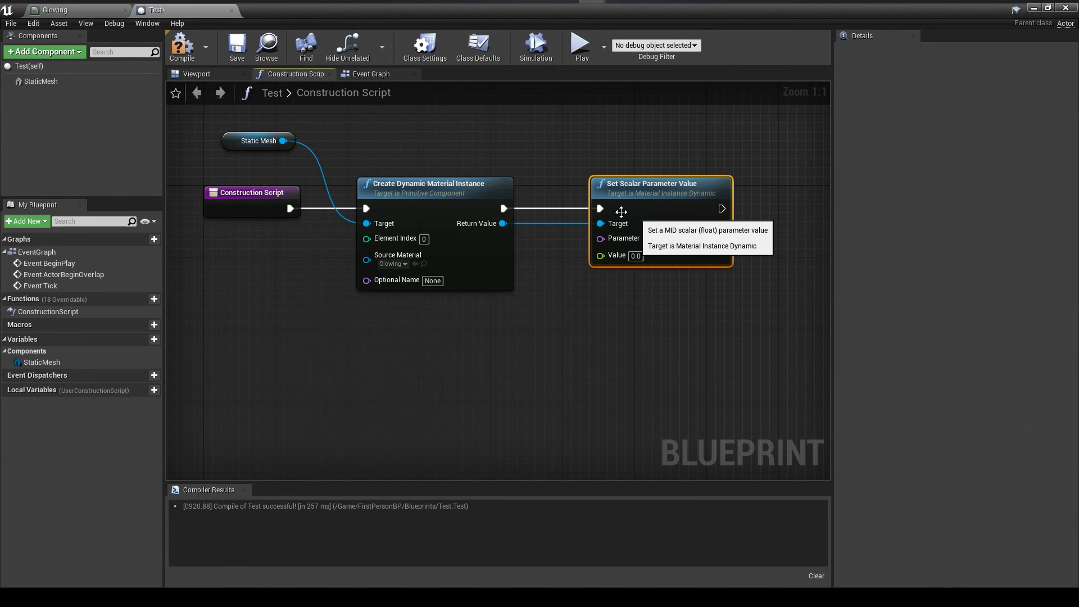
- Set the node's Parameter Name to Rng, matching the Glowing material's parameter
click(73, 8)
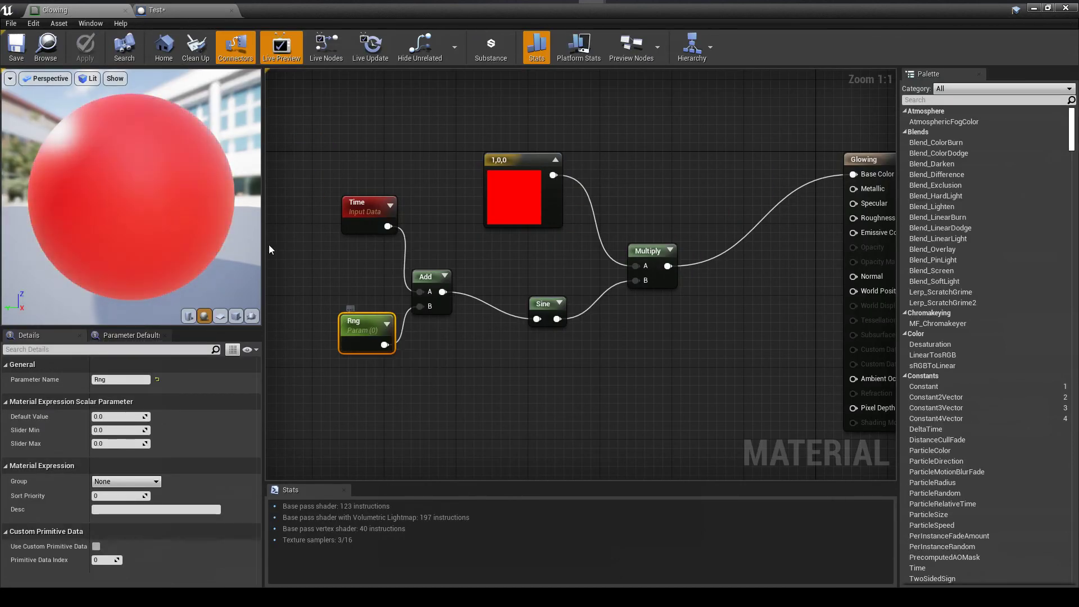
click(176, 12)
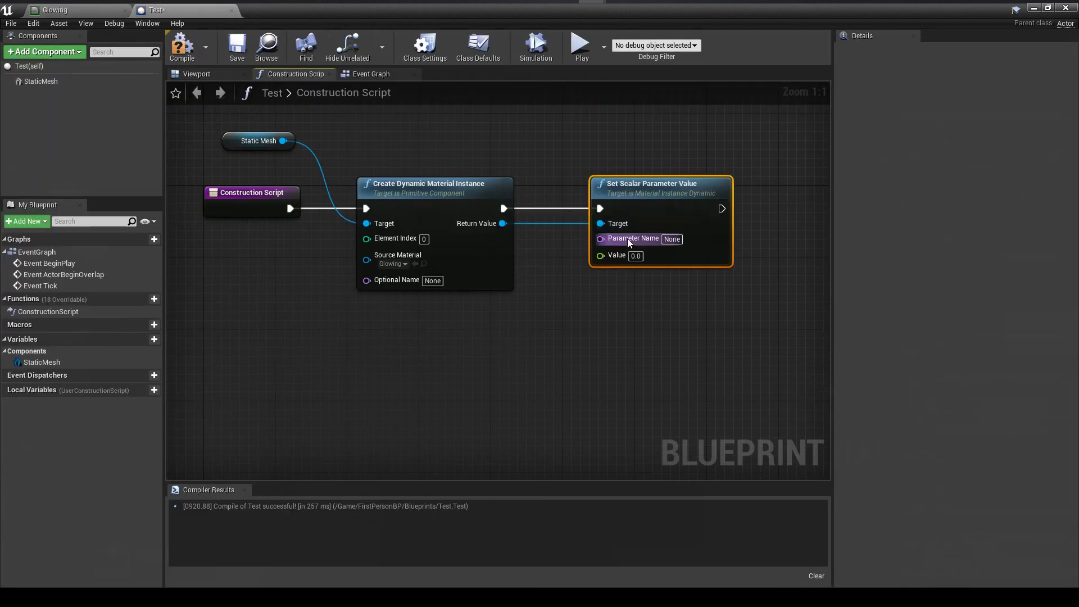
click(672, 239)
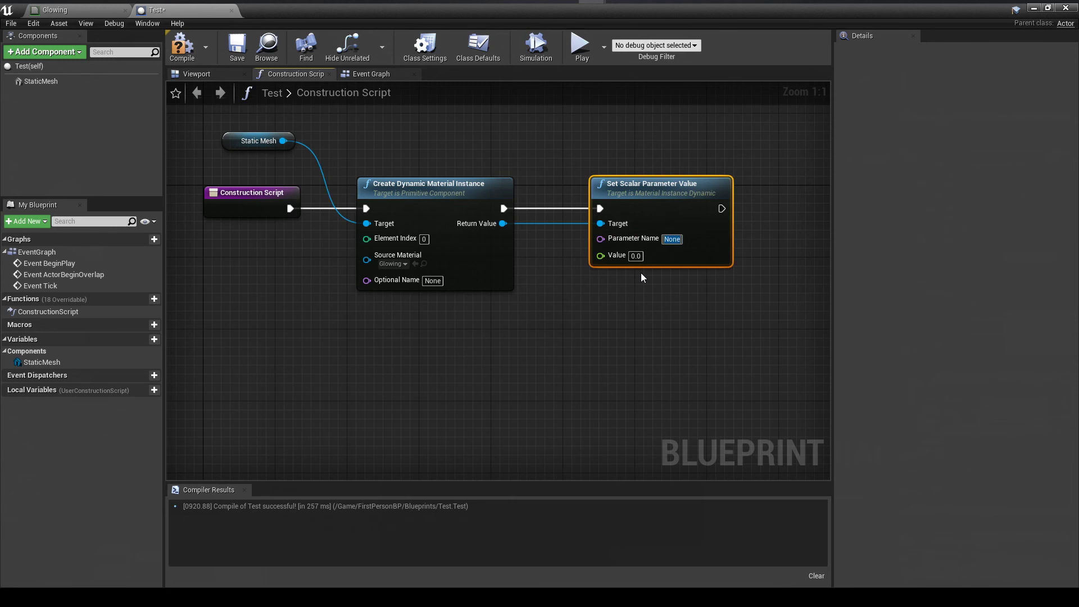
text(Rng)
click(684, 343)
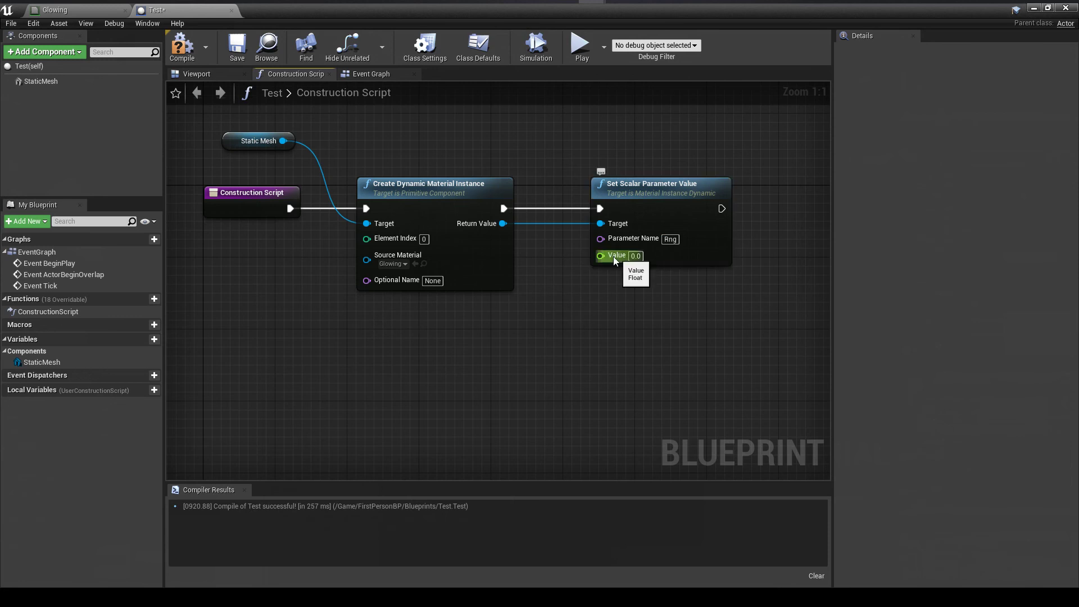
drag(613, 258, 561, 297)
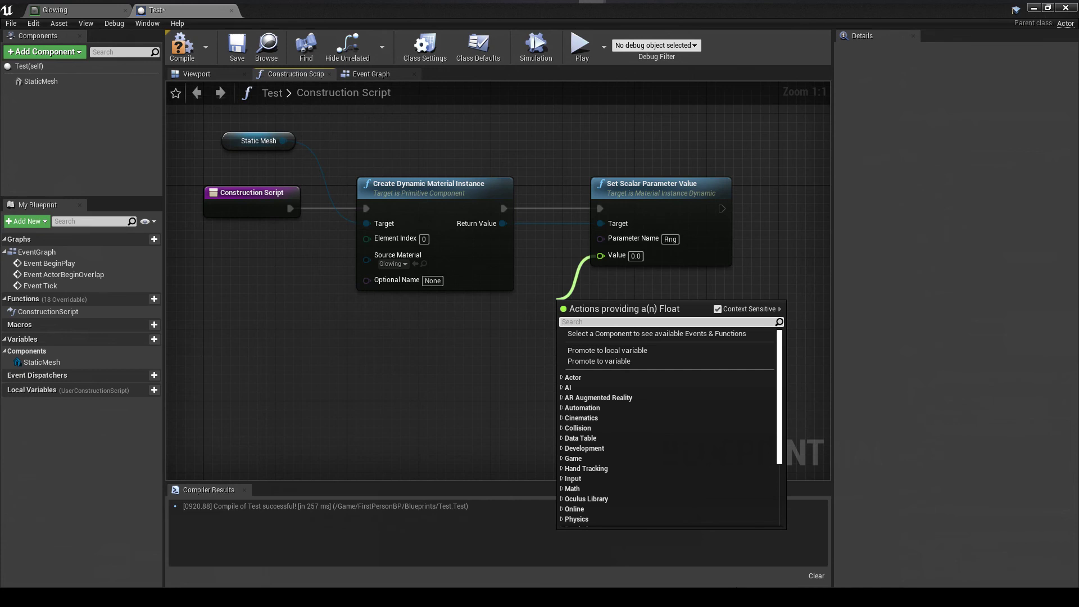
- Feed a Random Float node into the Rng parameter's Value pin
text(rand)
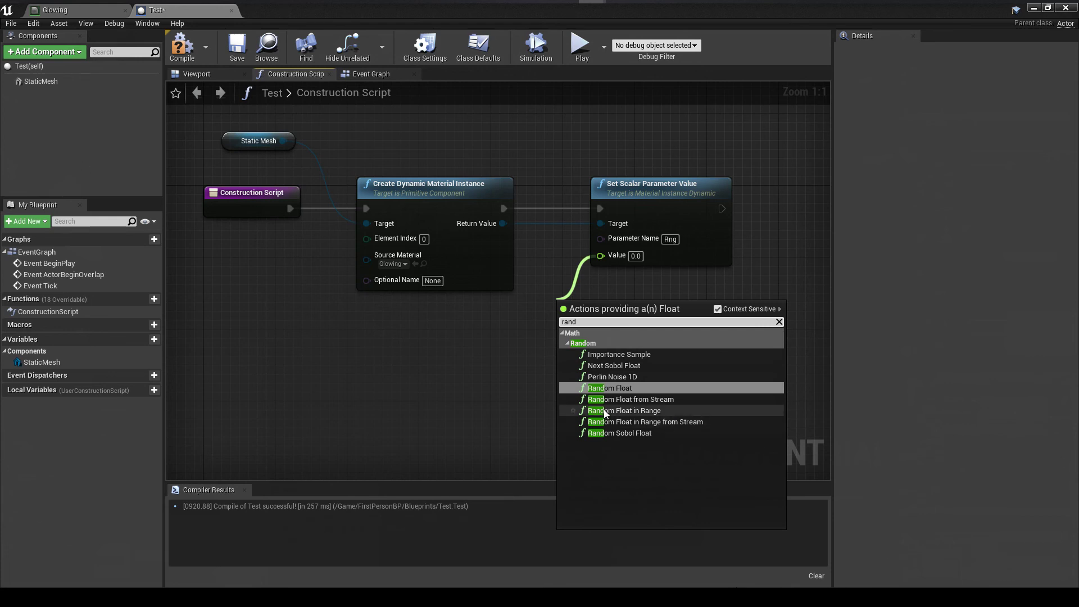
click(627, 389)
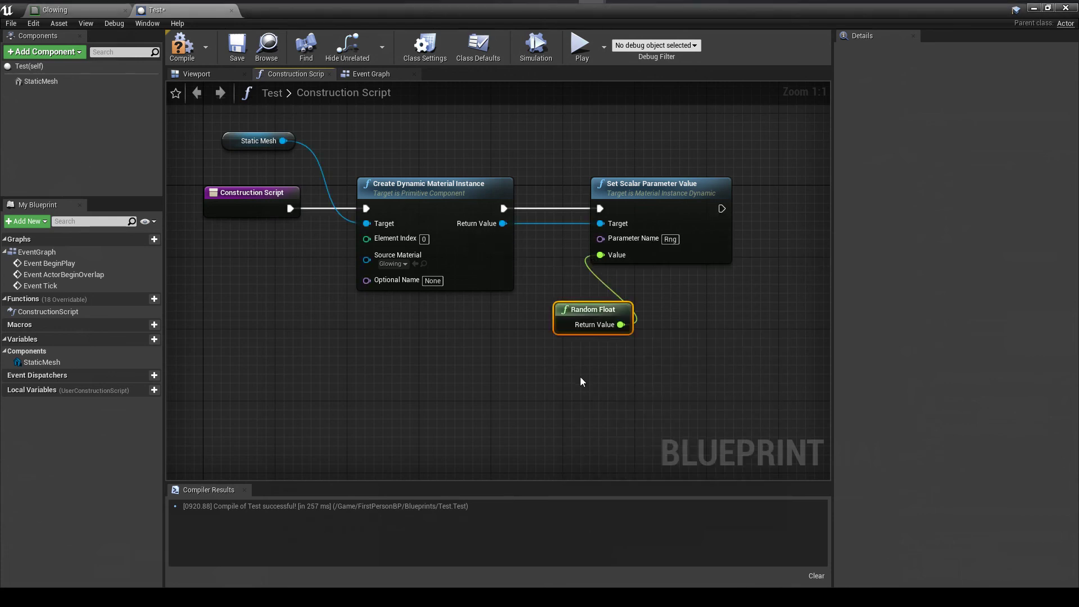
drag(566, 326, 477, 343)
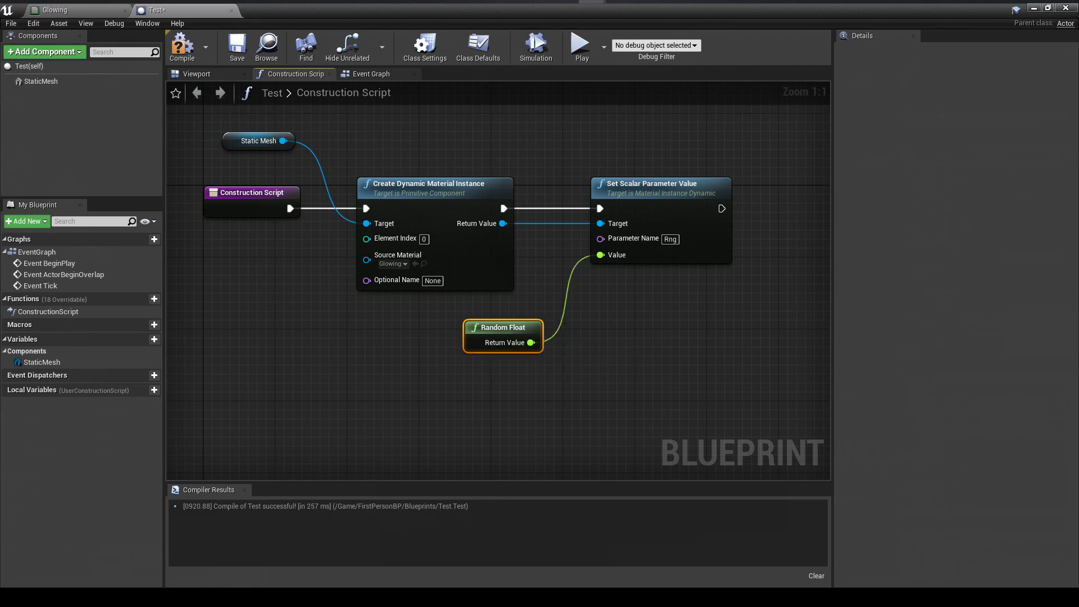
- Compile and save the Test blueprint, then recompile it
click(182, 47)
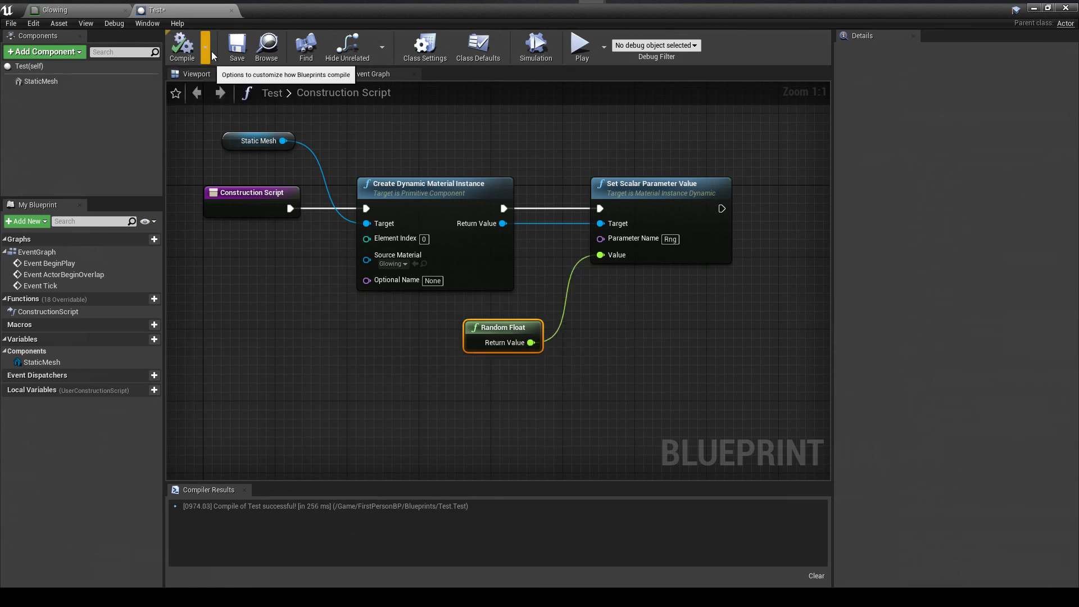
click(236, 50)
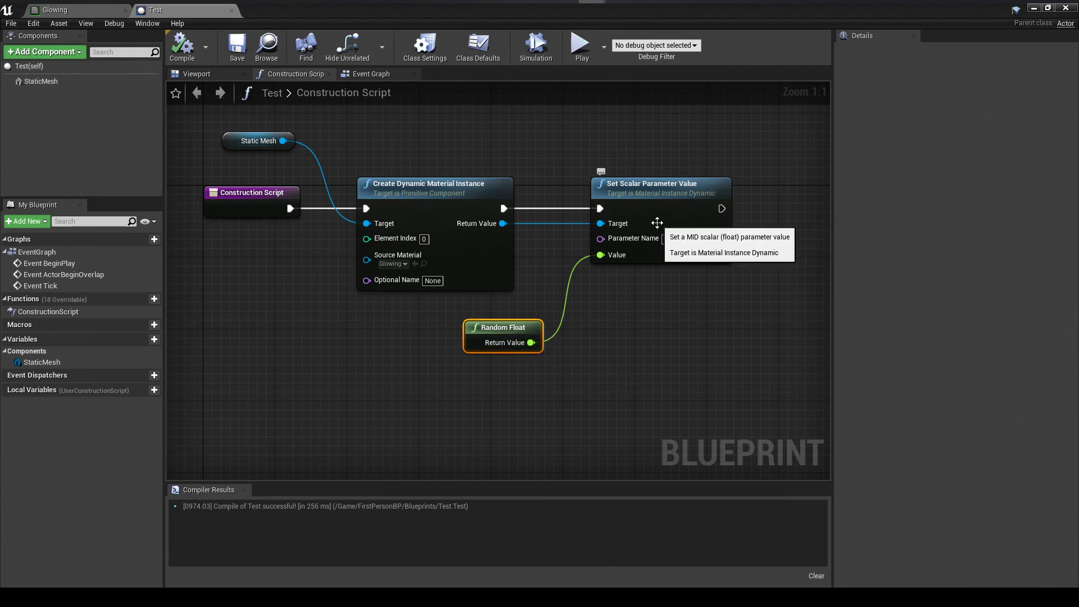
right_drag(646, 225, 605, 227)
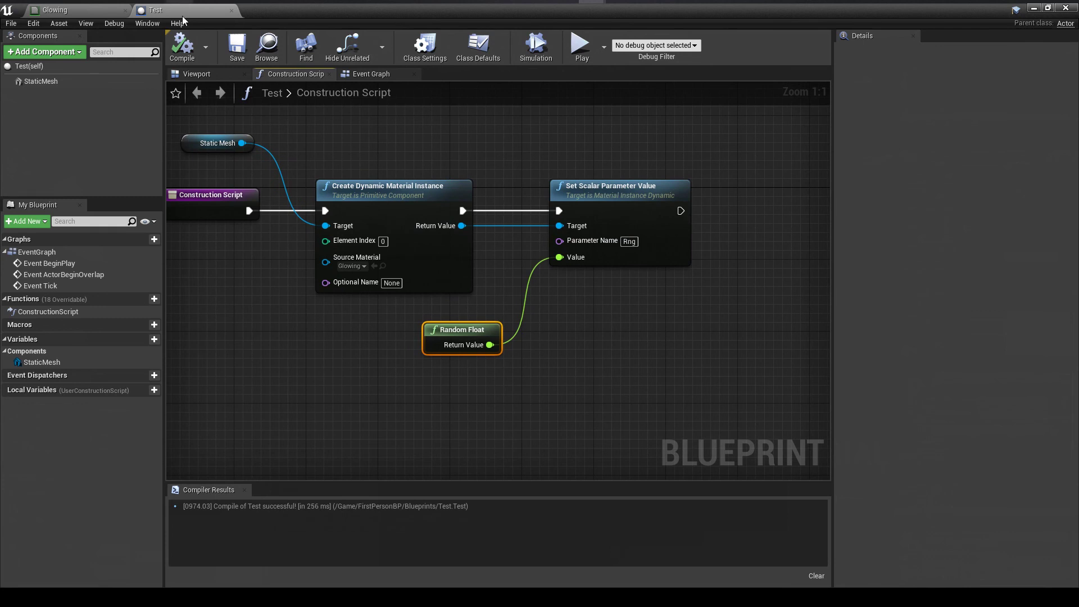
click(185, 45)
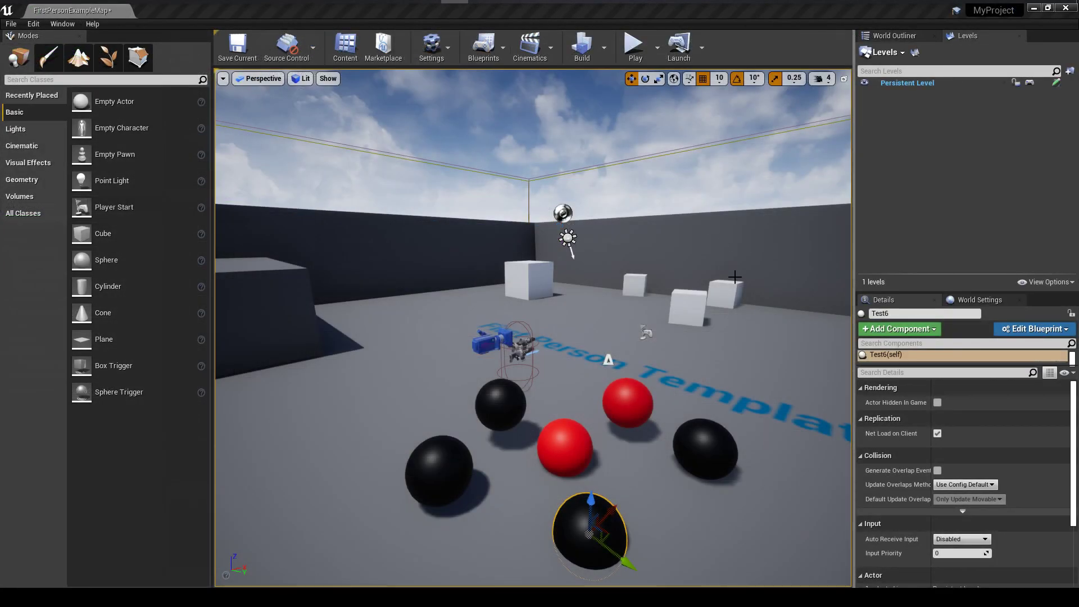
- Select the floor in the level viewport to watch the spheres pulse red out of sync
click(686, 564)
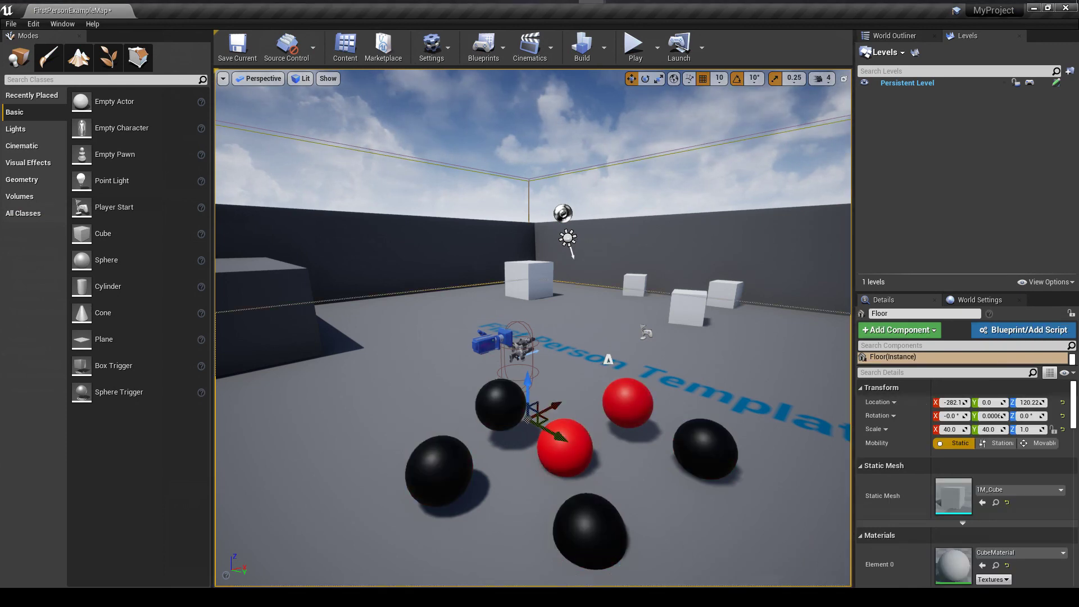